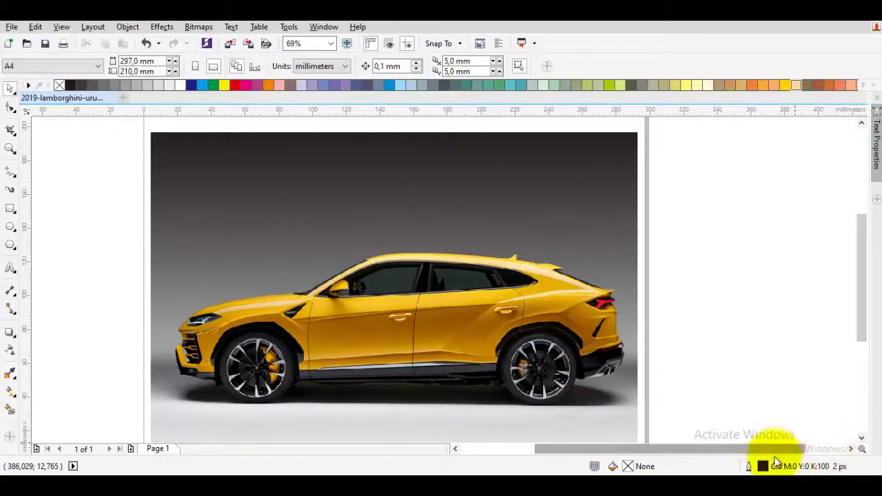
# - Set the default outline to yellow with rounded corners, keeping the 2 px width
pyautogui.doubleClick(762, 465)
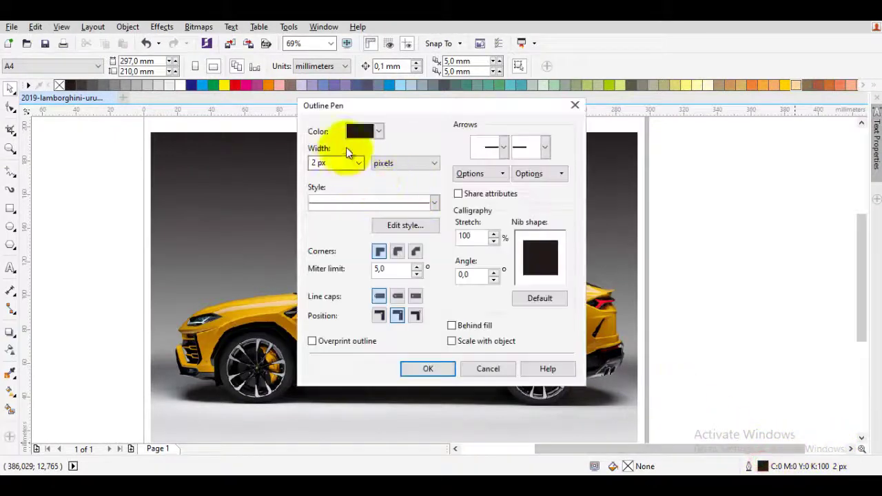
pyautogui.click(358, 130)
pyautogui.click(371, 168)
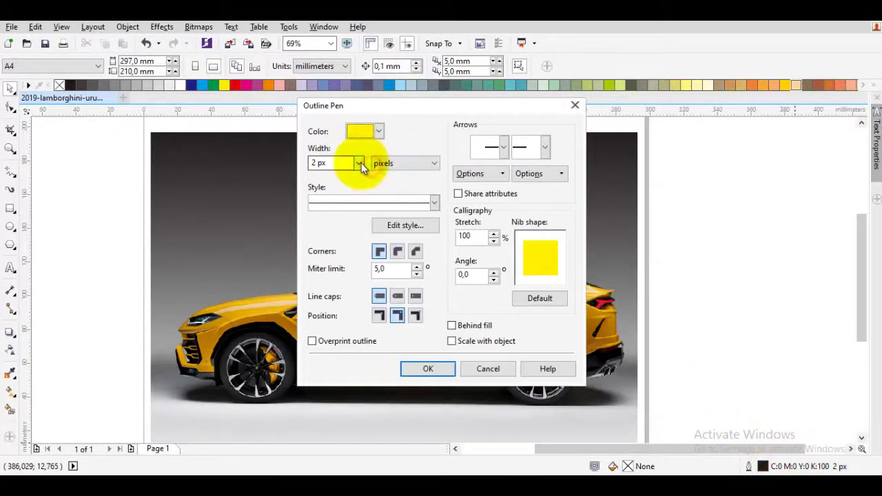
pyautogui.click(397, 251)
pyautogui.click(427, 369)
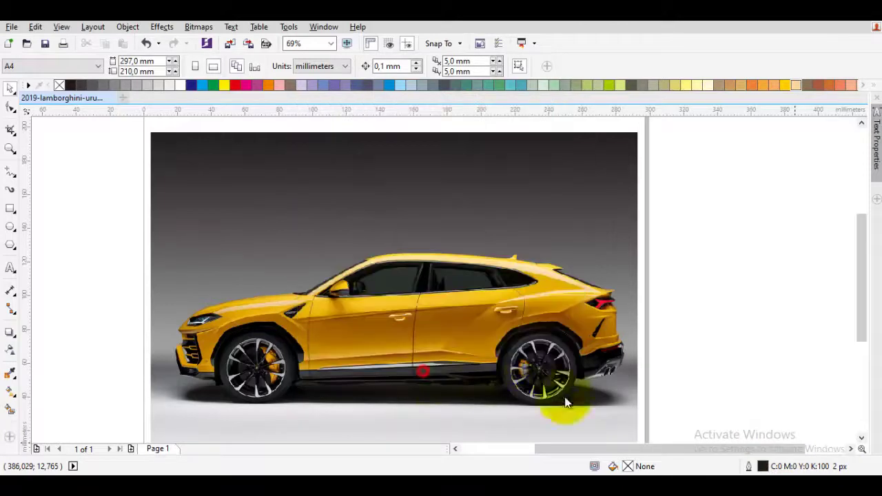
# - Set the default fill to a uniform CMYK black with C, M, Y and K all at 100
pyautogui.doubleClick(638, 467)
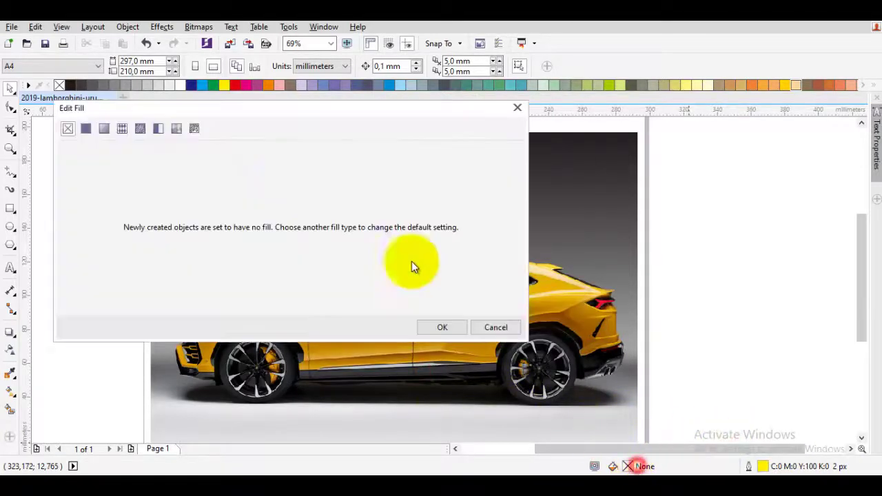
pyautogui.click(86, 129)
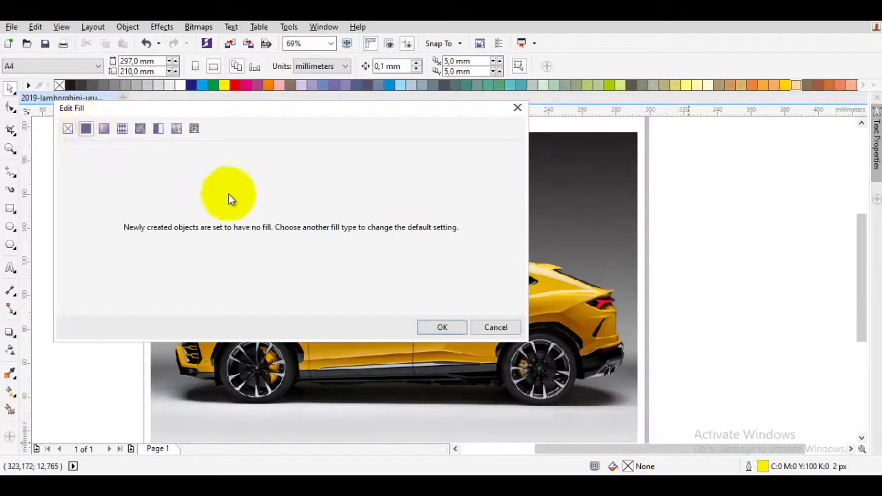
pyautogui.doubleClick(423, 186)
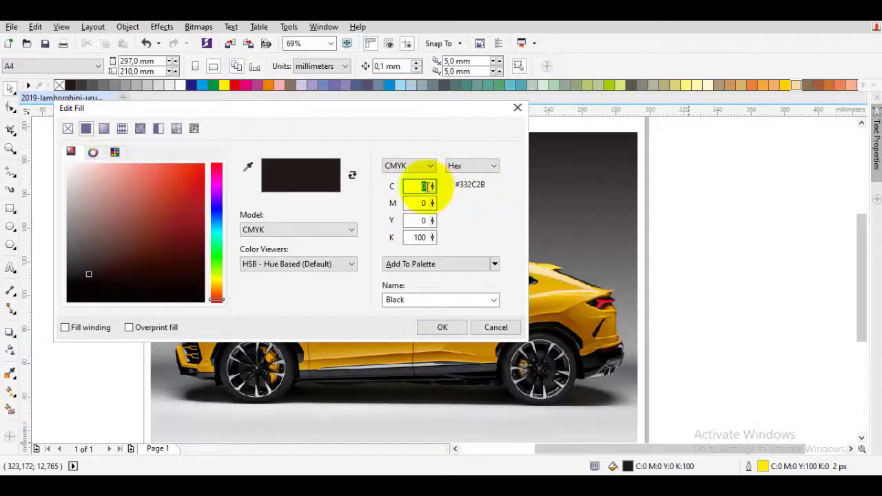
pyautogui.moveTo(433, 187); pyautogui.dragTo(422, 96)
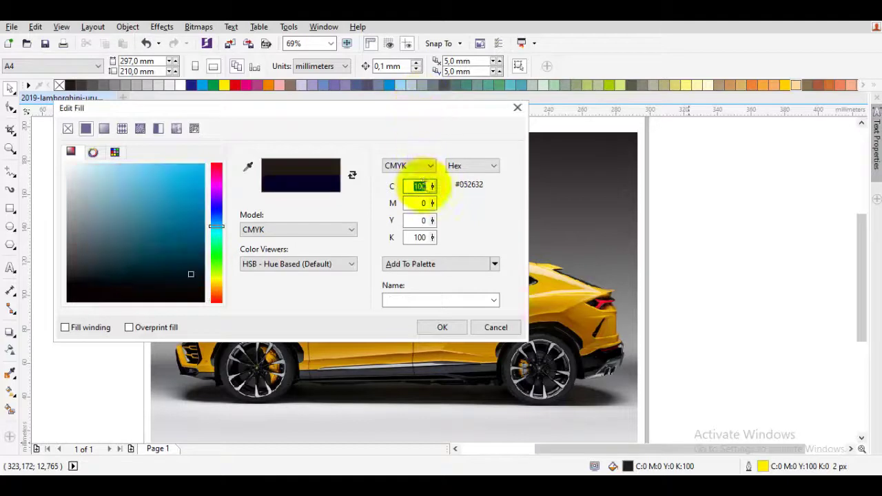
pyautogui.moveTo(432, 203); pyautogui.dragTo(429, 103)
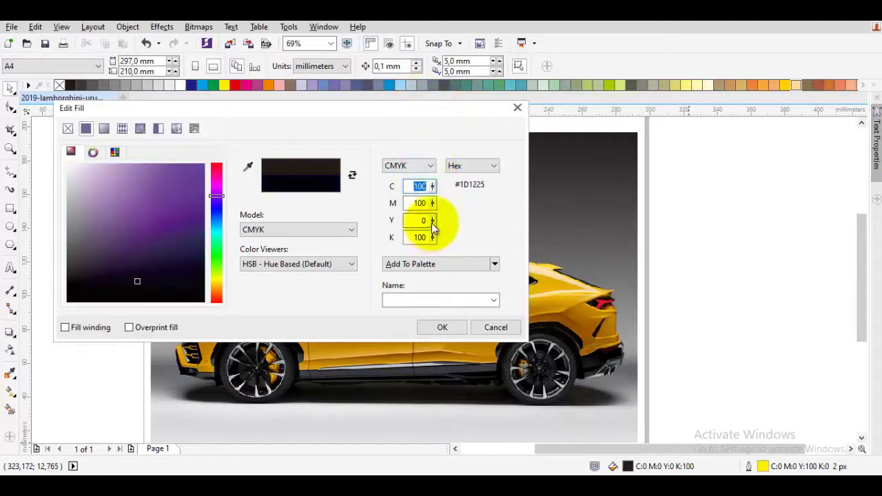
pyautogui.moveTo(432, 220); pyautogui.dragTo(429, 136)
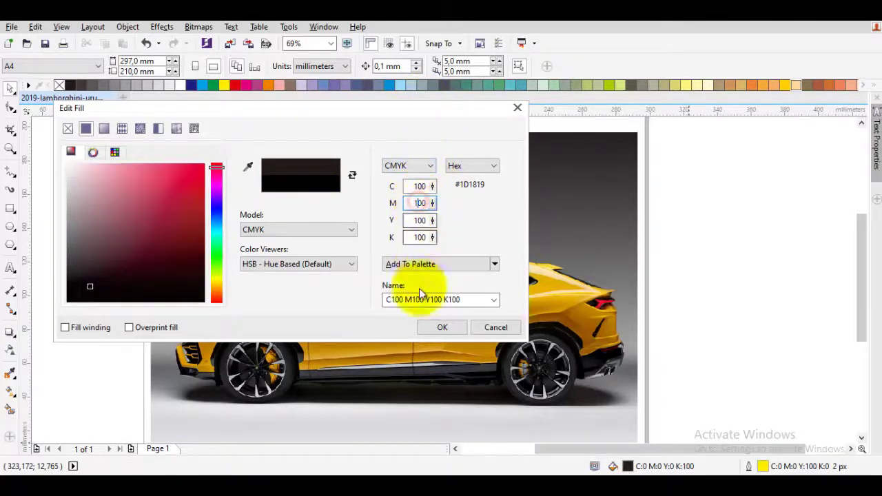
pyautogui.click(442, 328)
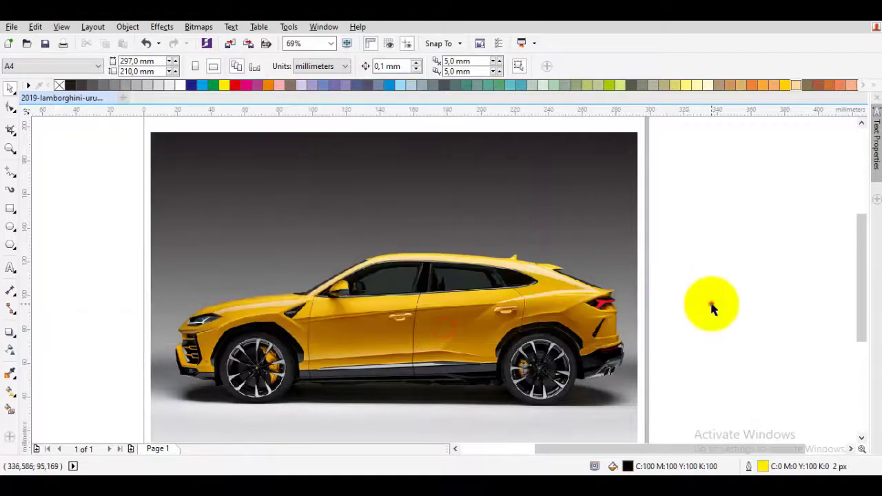
pyautogui.click(711, 303)
# - With the Pen tool, trace the upper edge of the black sill strip from the front wheel arch to its pointed rear end
pyautogui.moveTo(451, 278); pyautogui.dragTo(487, 257)
pyautogui.scroll(2, 390, 269)
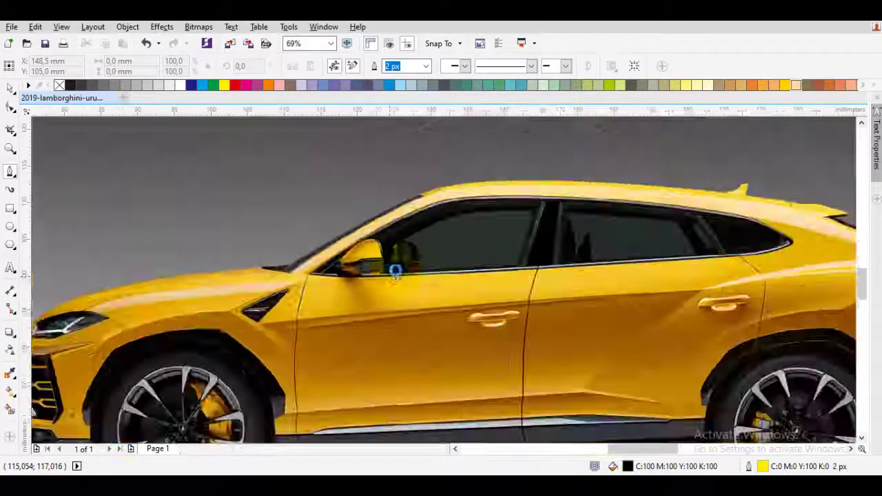
pyautogui.scroll(-2, 354, 184)
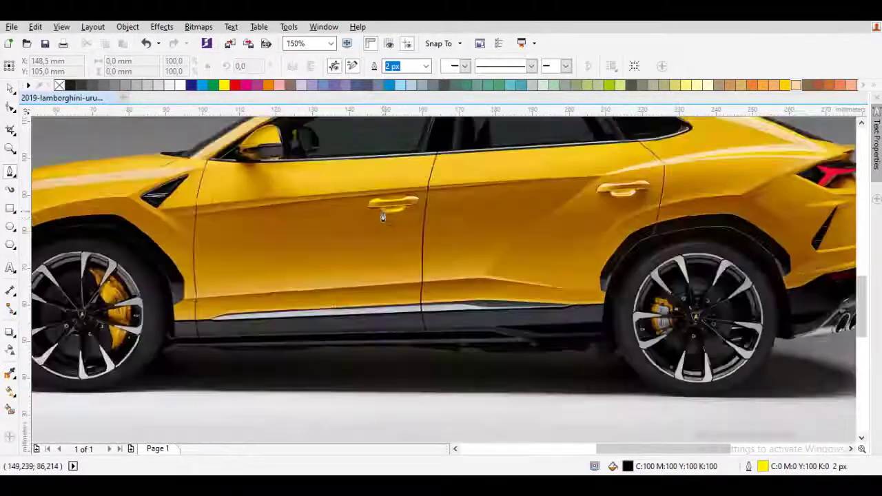
pyautogui.scroll(1, 387, 212)
pyautogui.moveTo(625, 261); pyautogui.dragTo(585, 248)
pyautogui.scroll(1, 236, 323)
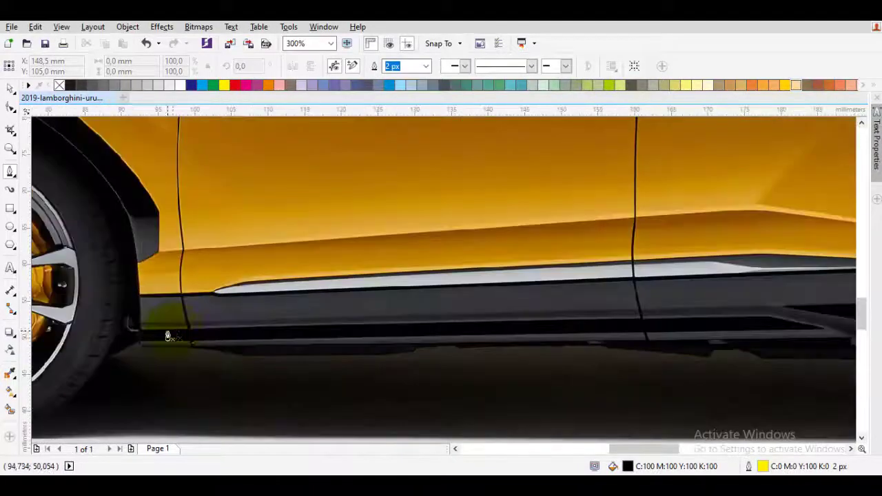
pyautogui.moveTo(187, 317); pyautogui.dragTo(300, 331)
pyautogui.scroll(-2, 198, 329)
pyautogui.scroll(1, 148, 336)
pyautogui.scroll(2, 299, 331)
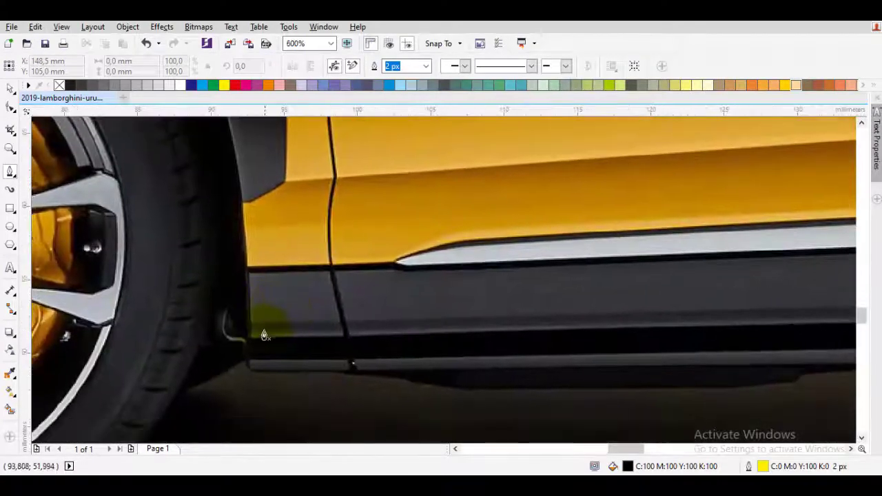
pyautogui.scroll(1, 266, 336)
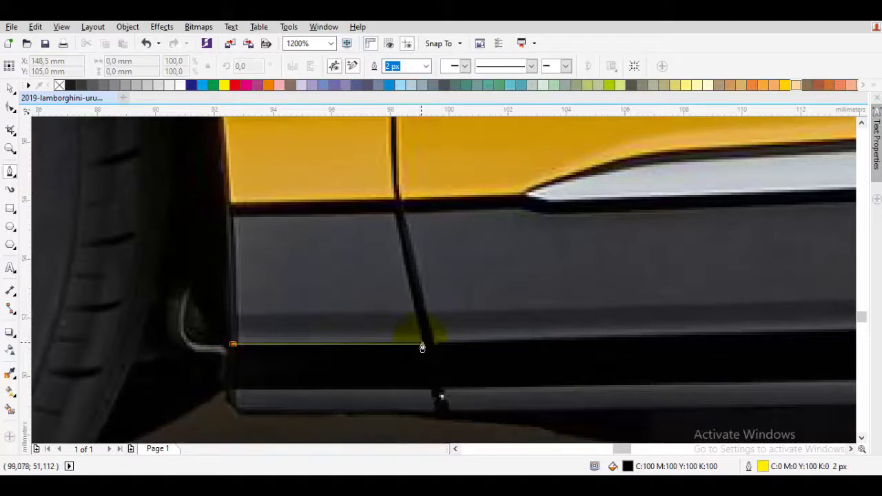
pyautogui.scroll(-4, 467, 349)
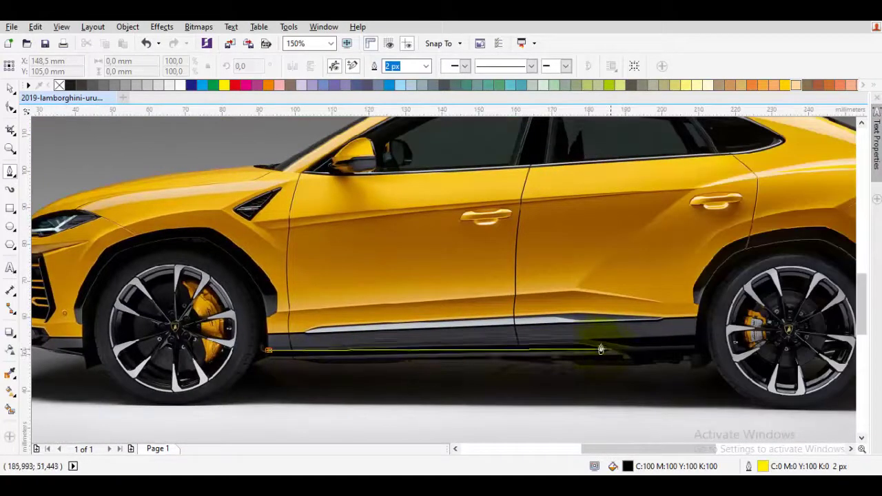
pyautogui.scroll(1, 592, 346)
pyautogui.scroll(2, 578, 345)
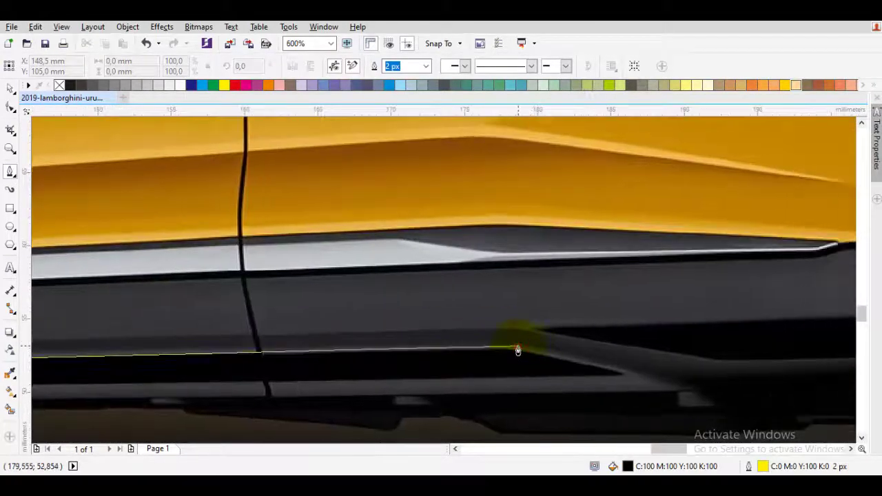
pyautogui.click(630, 374)
pyautogui.scroll(-1, 630, 374)
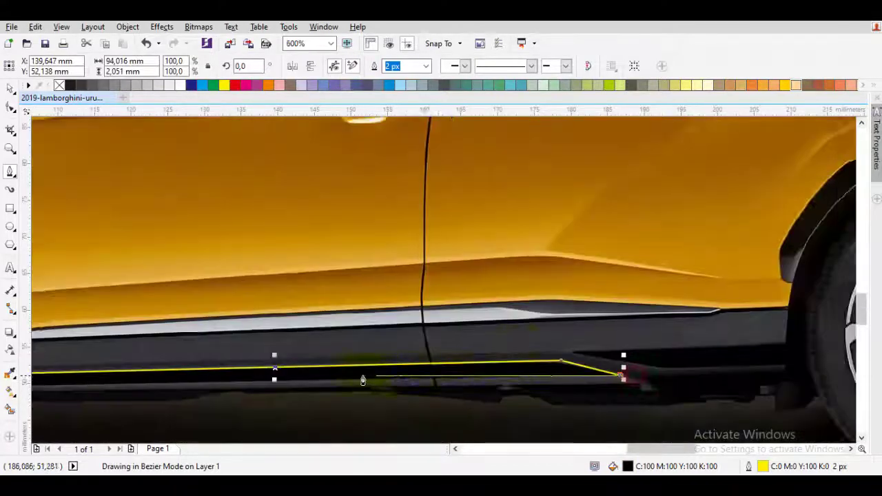
# - Trace the sill strip's lower edge back to the front wheel and close the shape at about 94 by 3.9 mm
pyautogui.press('space')
pyautogui.moveTo(277, 358); pyautogui.dragTo(374, 359)
pyautogui.scroll(1, 228, 356)
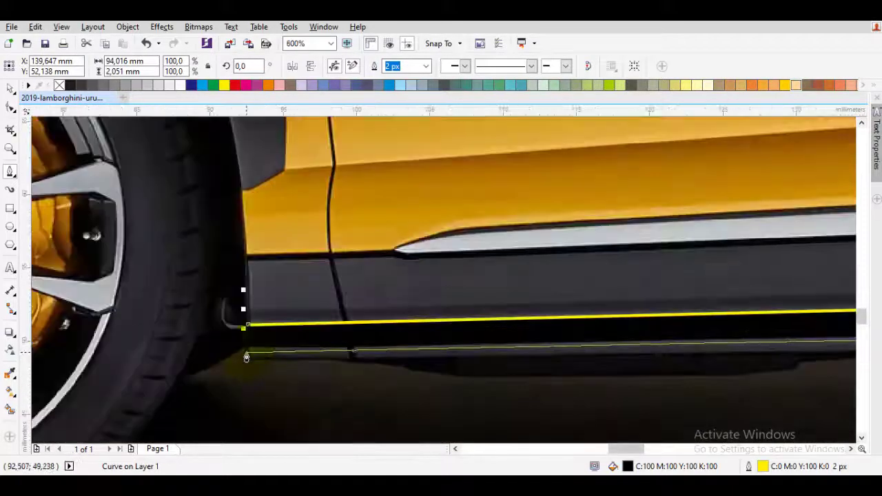
pyautogui.click(246, 352)
pyautogui.click(247, 323)
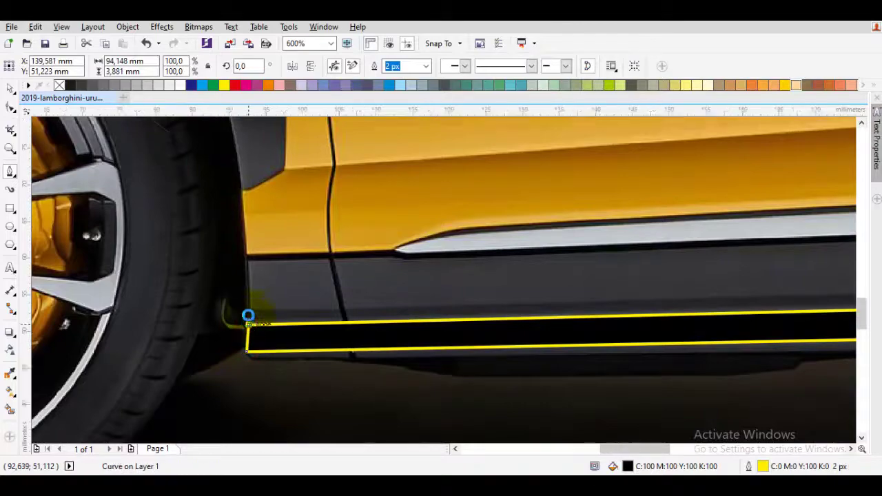
# - Start a new Pen path at the lower front tip of the front wheel well and trace up its front edge to the fender
pyautogui.scroll(-1, 252, 304)
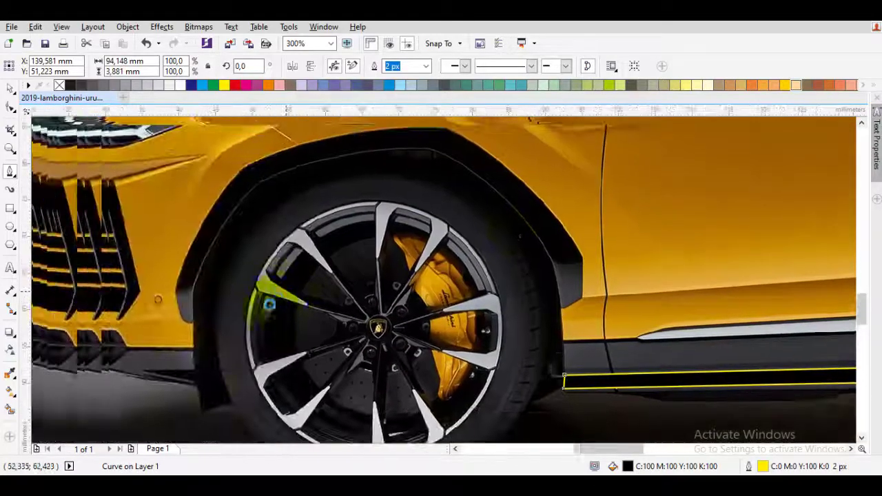
pyautogui.scroll(1, 223, 394)
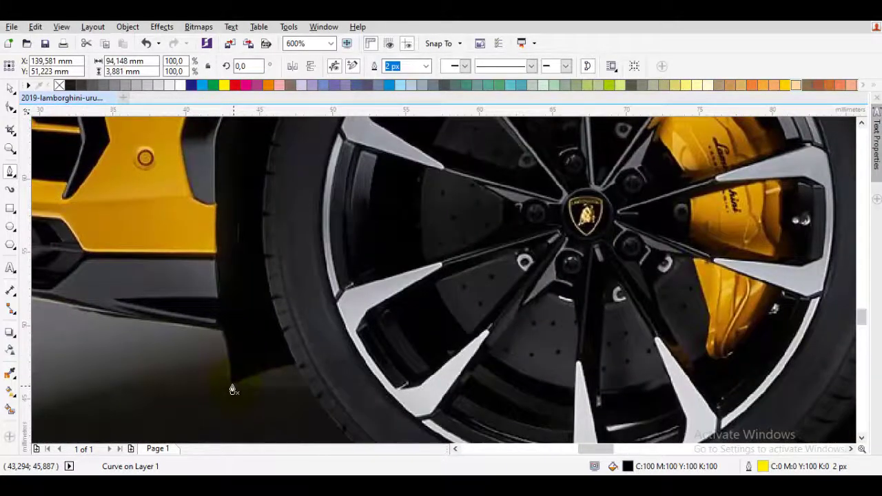
pyautogui.click(233, 390)
pyautogui.scroll(-1, 234, 413)
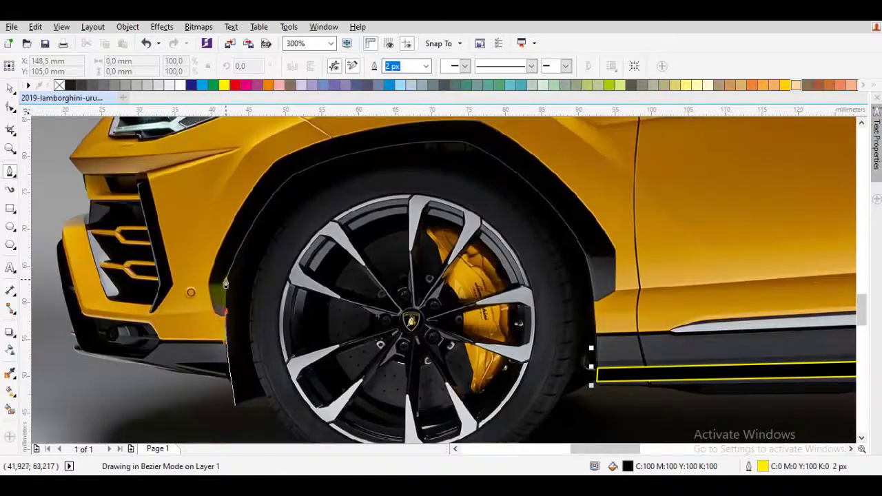
pyautogui.click(303, 171)
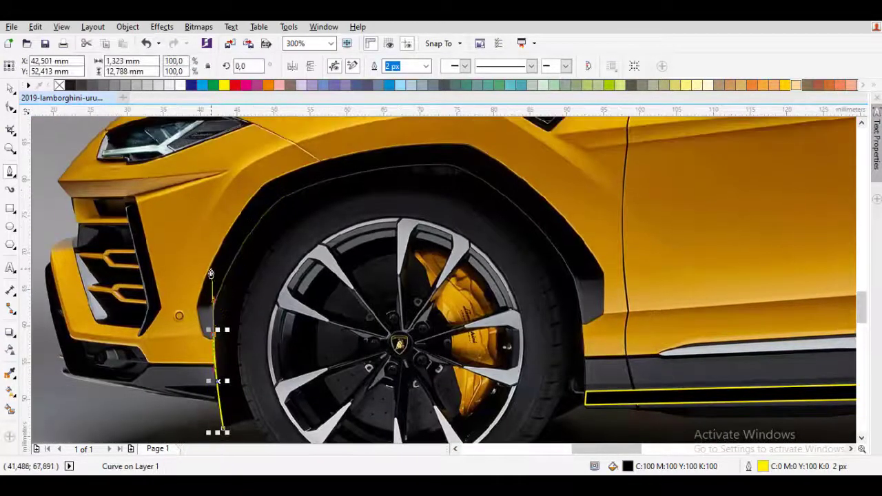
pyautogui.scroll(1, 211, 274)
pyautogui.scroll(-1, 223, 339)
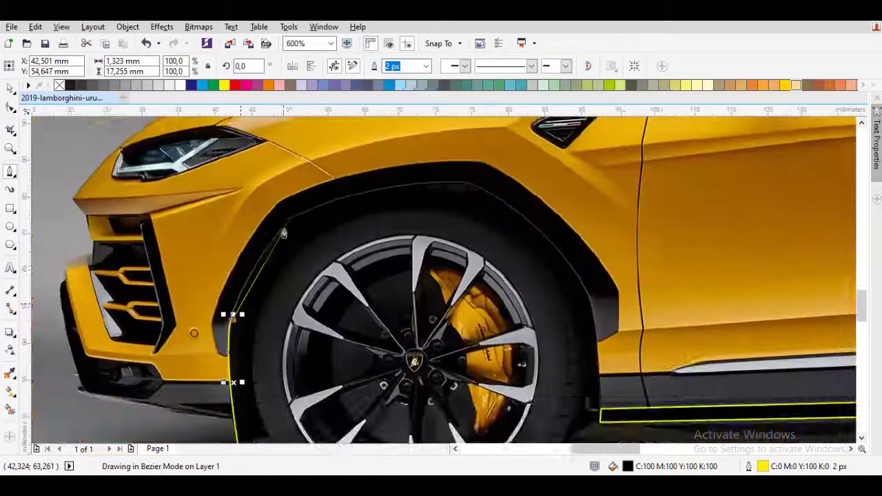
# - Continue the path with curves over the front shoulder of the wheel arch and along its top to the rear corner
pyautogui.click(266, 252)
pyautogui.scroll(1, 268, 256)
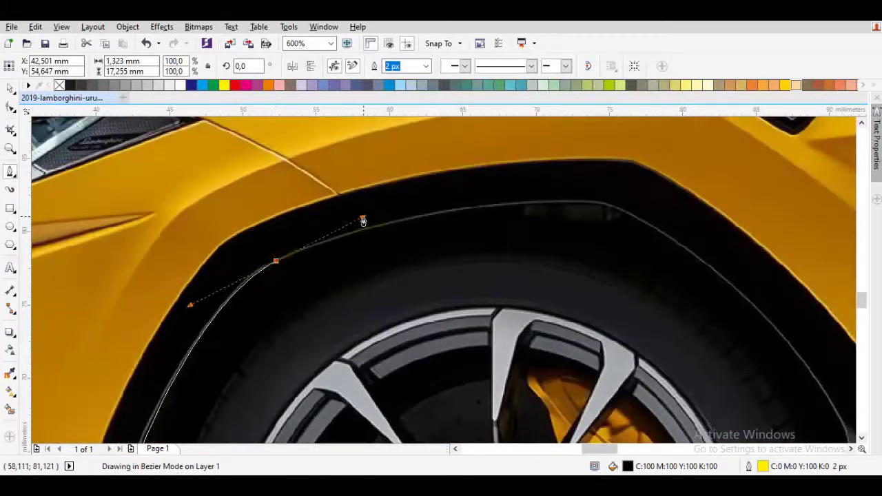
pyautogui.moveTo(363, 218); pyautogui.dragTo(363, 217)
pyautogui.hscroll(2, 636, 221)
pyautogui.moveTo(495, 206); pyautogui.dragTo(563, 274)
pyautogui.scroll(-1, 652, 336)
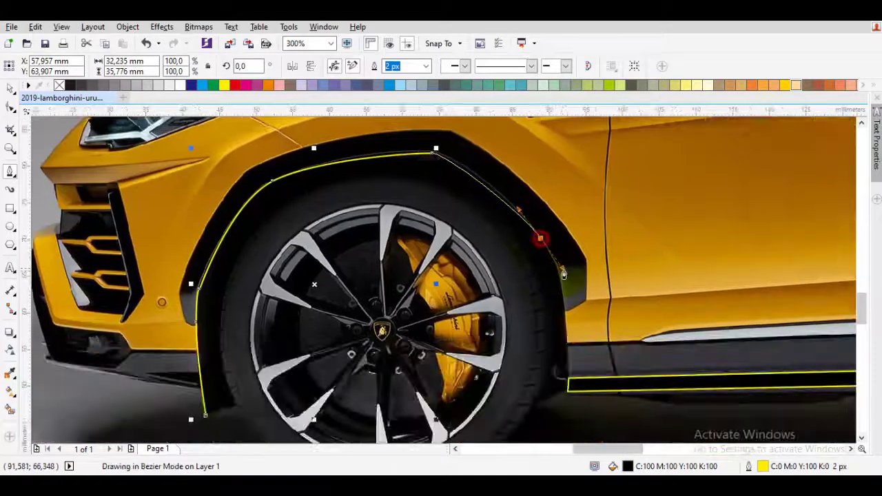
pyautogui.click(569, 398)
pyautogui.scroll(1, 569, 397)
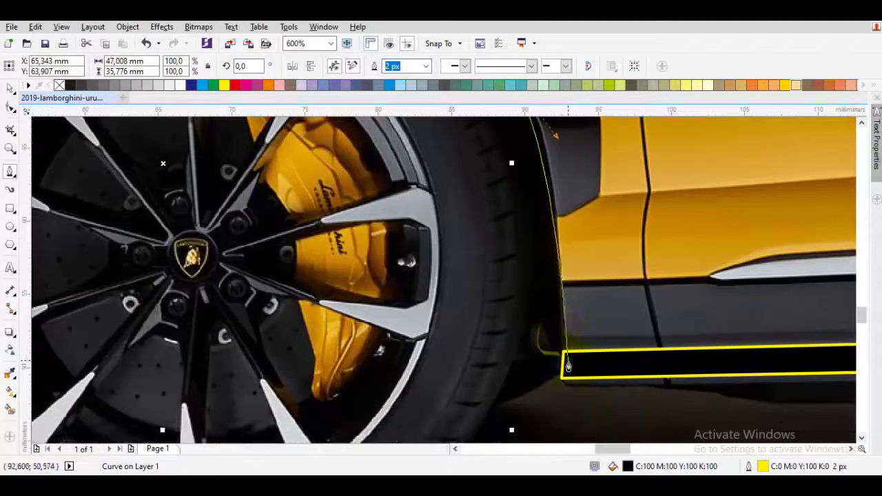
pyautogui.scroll(-2, 568, 365)
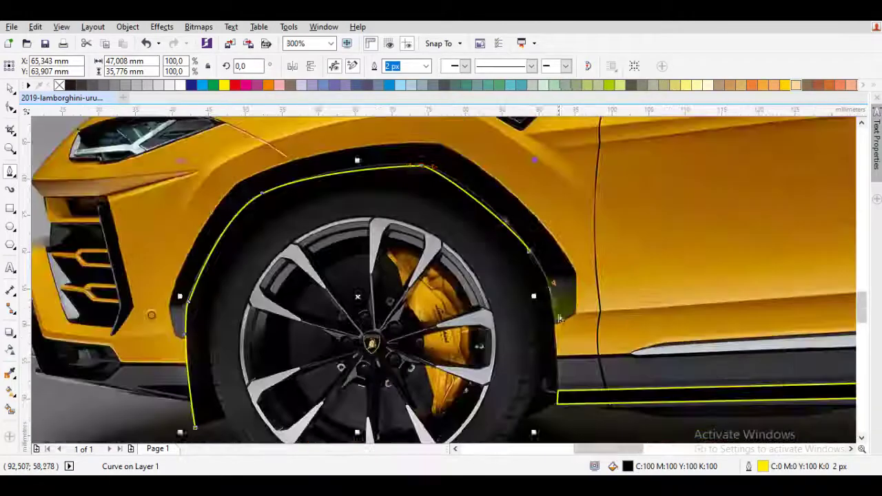
# - Trace the wheel arch's rear side down to the sill strip's lower front corner and on to the tyre's lower edge
pyautogui.scroll(1, 540, 276)
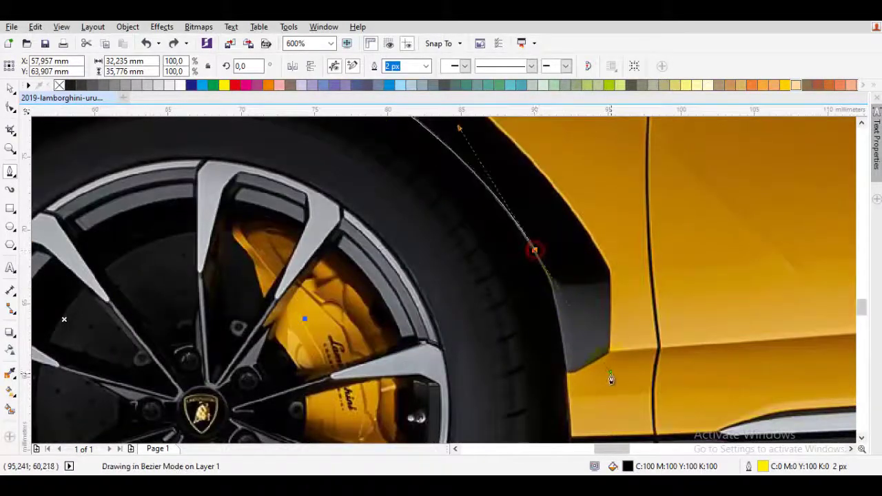
pyautogui.scroll(-2, 576, 387)
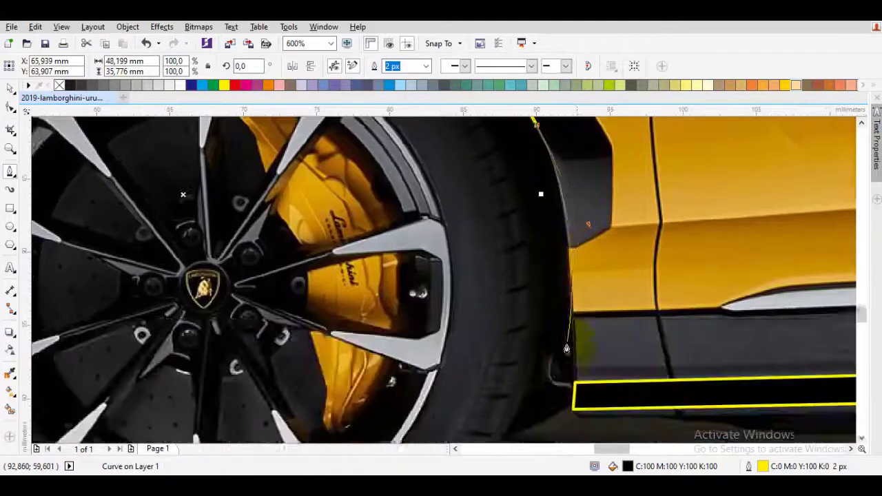
pyautogui.scroll(1, 592, 361)
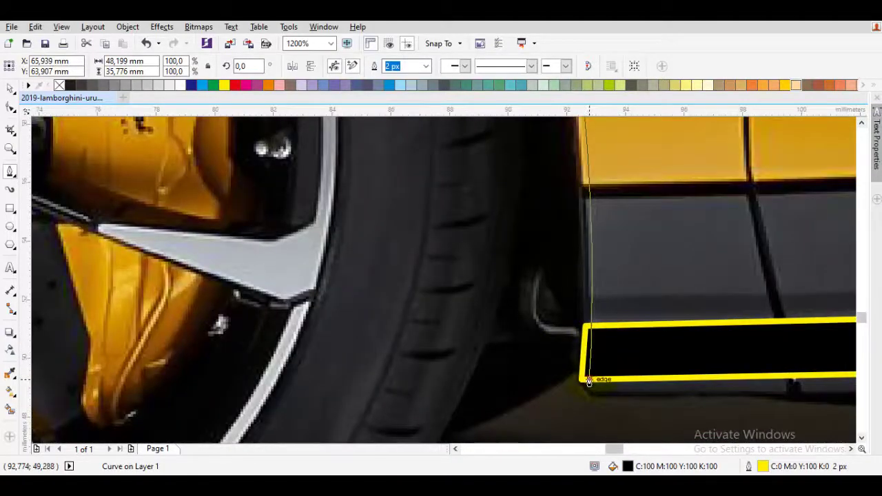
pyautogui.scroll(-2, 589, 376)
pyautogui.scroll(1, 613, 348)
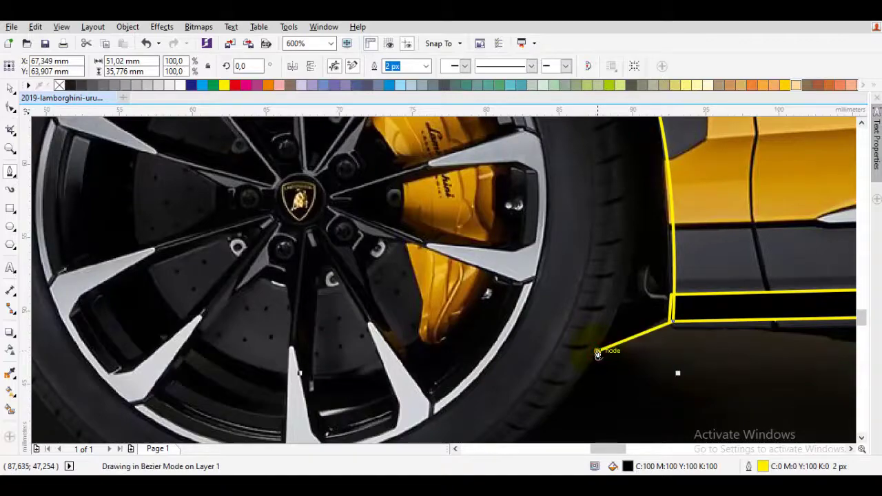
# - Continue the wheel-well path up the tyre's rear edge, over its top and down its front side with curves
pyautogui.scroll(-1, 597, 354)
pyautogui.scroll(2, 598, 286)
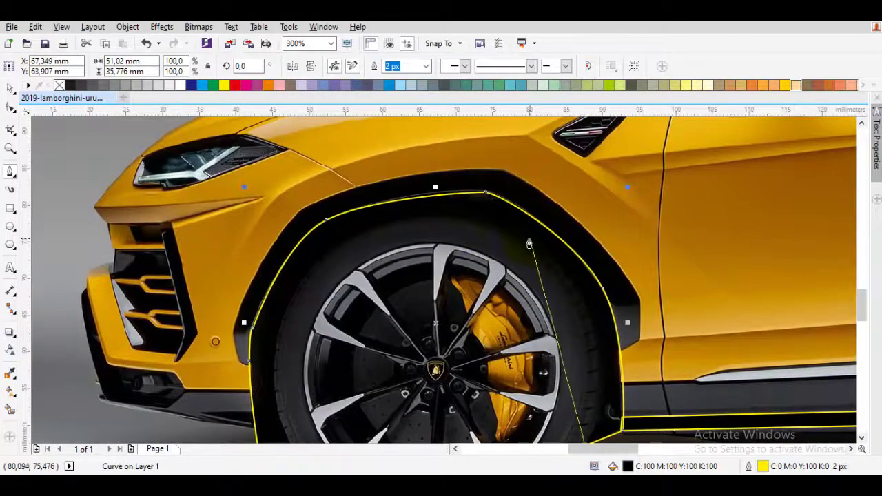
pyautogui.moveTo(437, 179); pyautogui.dragTo(419, 176)
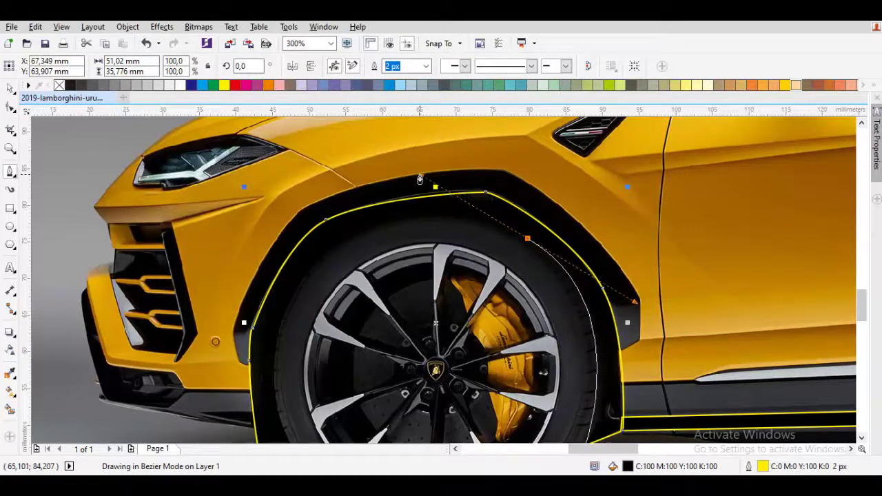
pyautogui.hotkey('ctrl', 'z')
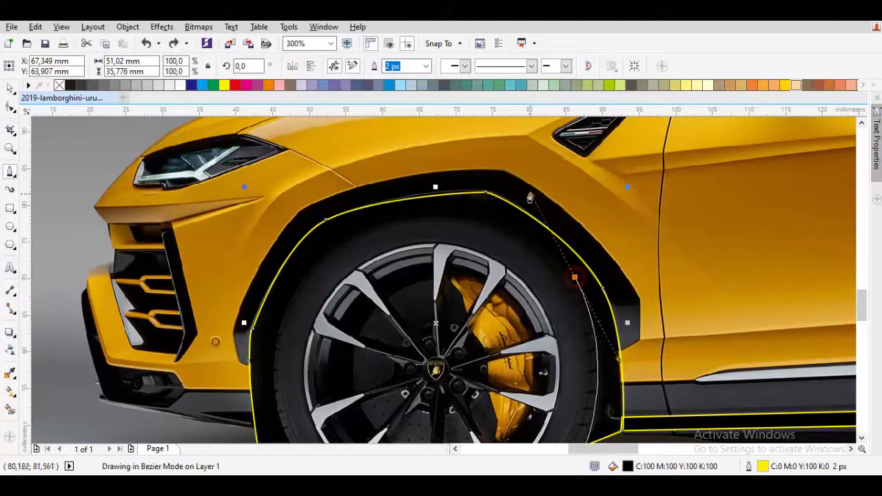
pyautogui.moveTo(335, 219); pyautogui.dragTo(396, 206)
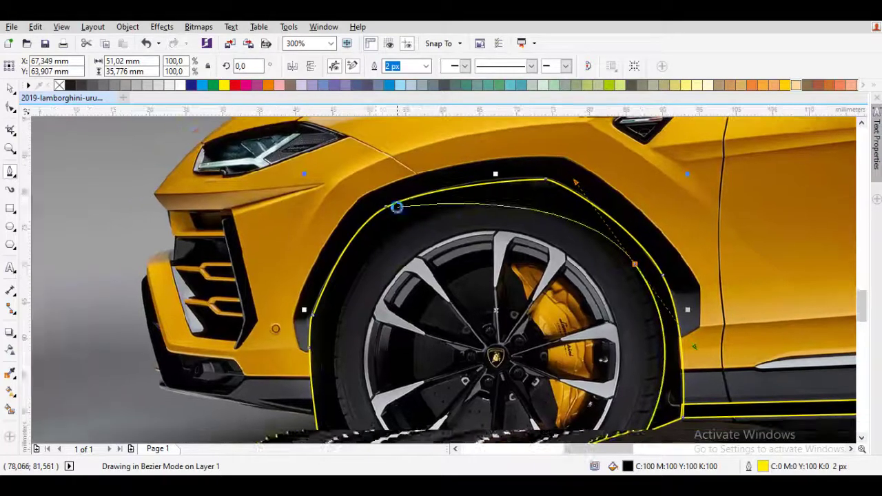
pyautogui.moveTo(364, 272); pyautogui.dragTo(309, 349)
pyautogui.moveTo(339, 419); pyautogui.dragTo(356, 344)
# - Extend the path to the tyre's lower front edge and close the wheel-well shape at its lower front tip
pyautogui.scroll(2, 365, 359)
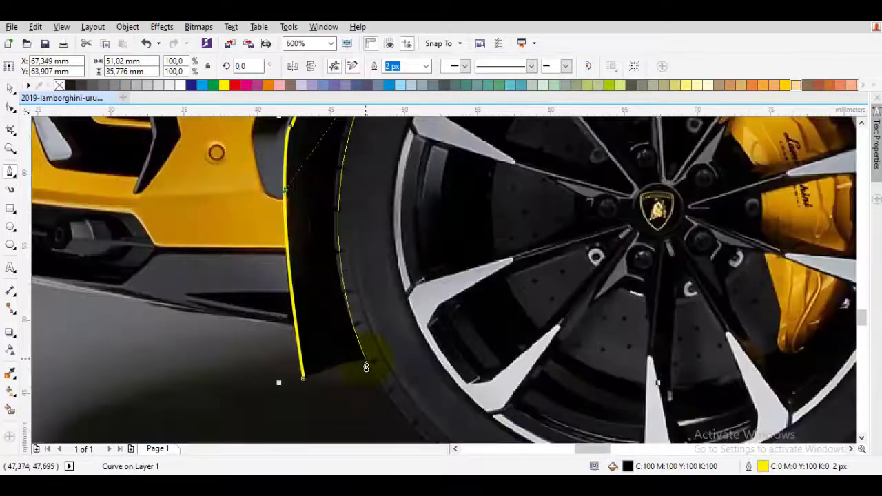
pyautogui.moveTo(361, 342); pyautogui.dragTo(345, 311)
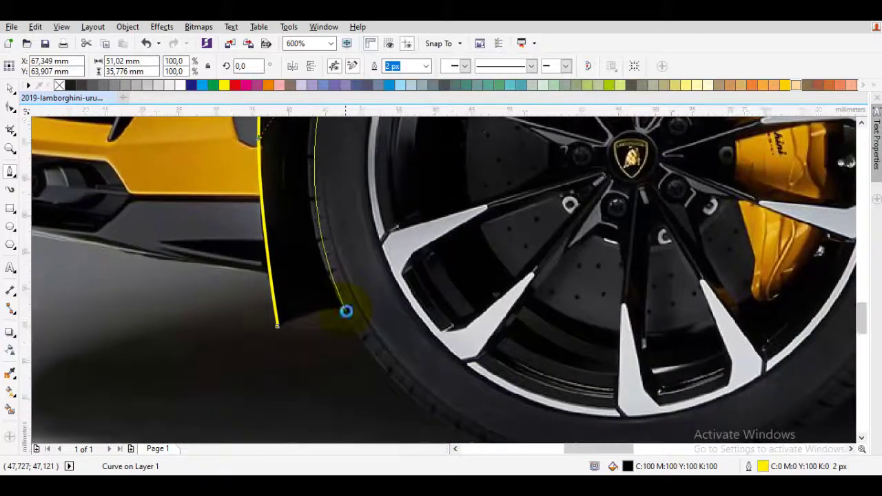
pyautogui.scroll(-1, 345, 311)
pyautogui.scroll(1, 348, 307)
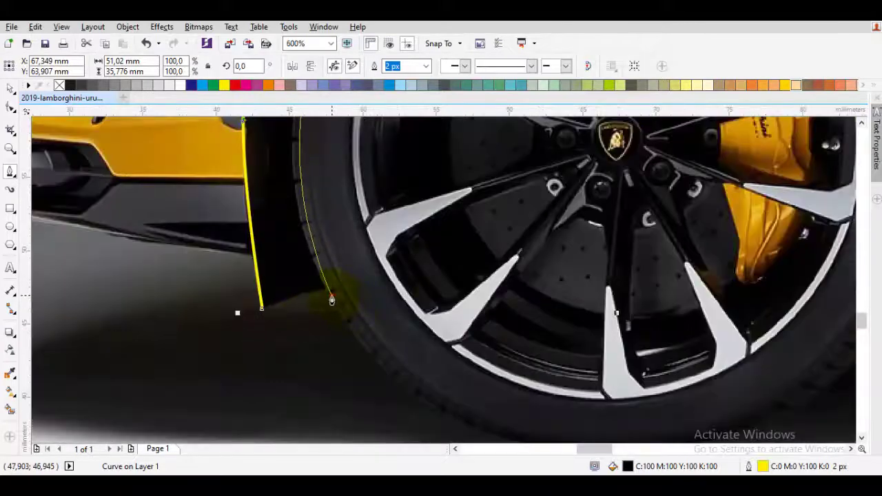
pyautogui.click(330, 296)
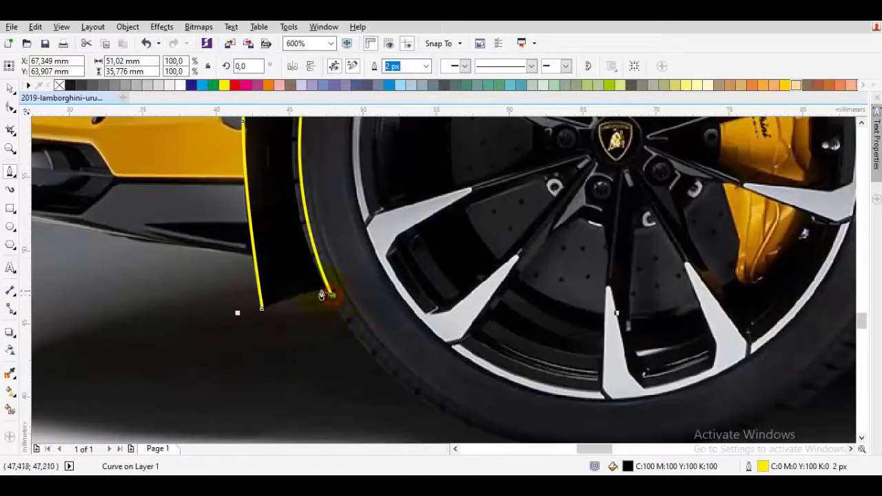
pyautogui.click(261, 308)
# - Start a new Pen path inside the wheel well's front part and curve it along the tyre's outer edge to its bottom
pyautogui.click(280, 250)
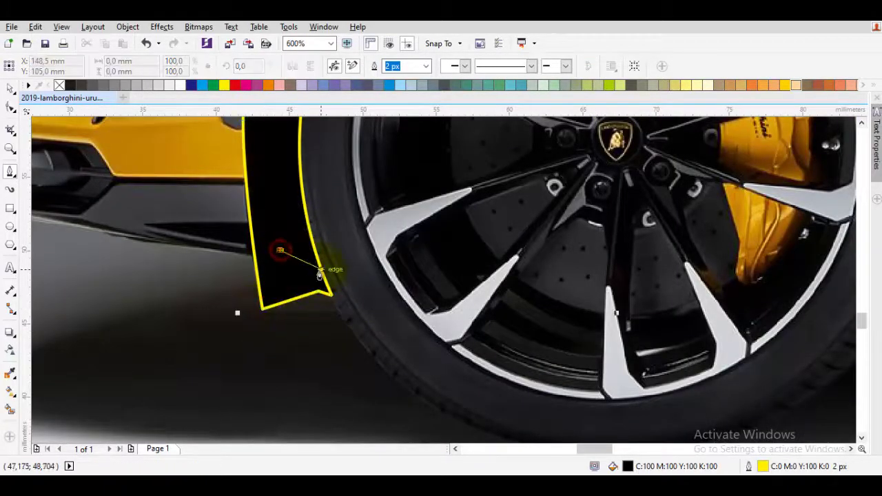
pyautogui.moveTo(355, 346); pyautogui.dragTo(524, 339)
pyautogui.scroll(-4, 325, 315)
pyautogui.scroll(4, 362, 334)
pyautogui.scroll(-3, 523, 339)
pyautogui.scroll(3, 640, 244)
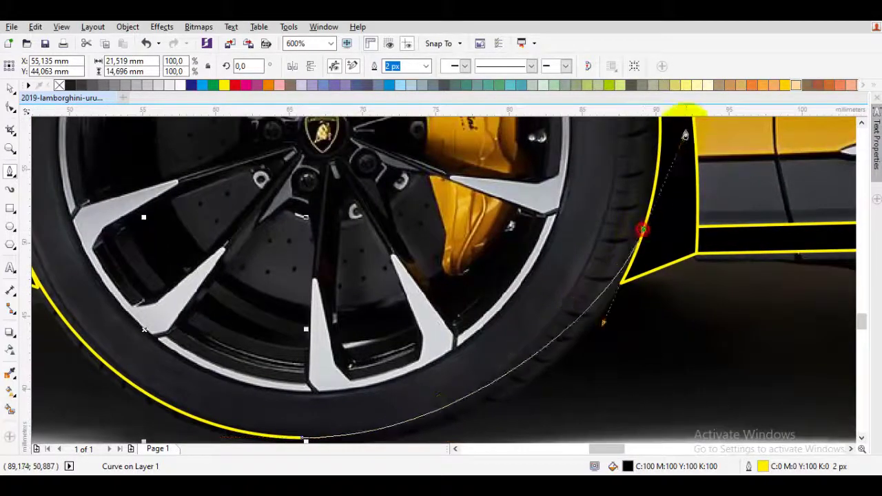
pyautogui.moveTo(640, 234); pyautogui.dragTo(688, 122)
pyautogui.scroll(-1, 657, 226)
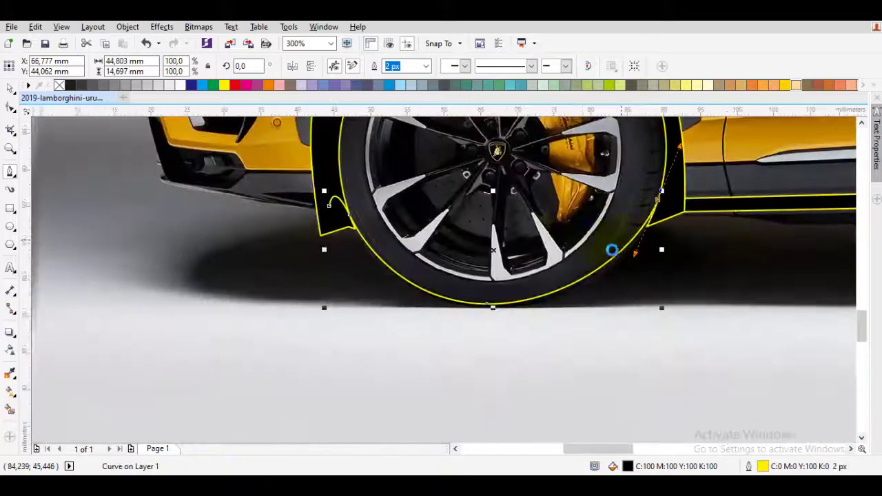
pyautogui.hotkey('ctrl', 'z')
# - Curve the path from the tyre's bottom up its rear outer edge to the wheel well's inner edge
pyautogui.scroll(1, 502, 289)
pyautogui.scroll(-1, 539, 358)
pyautogui.scroll(1, 611, 294)
pyautogui.scroll(-1, 611, 294)
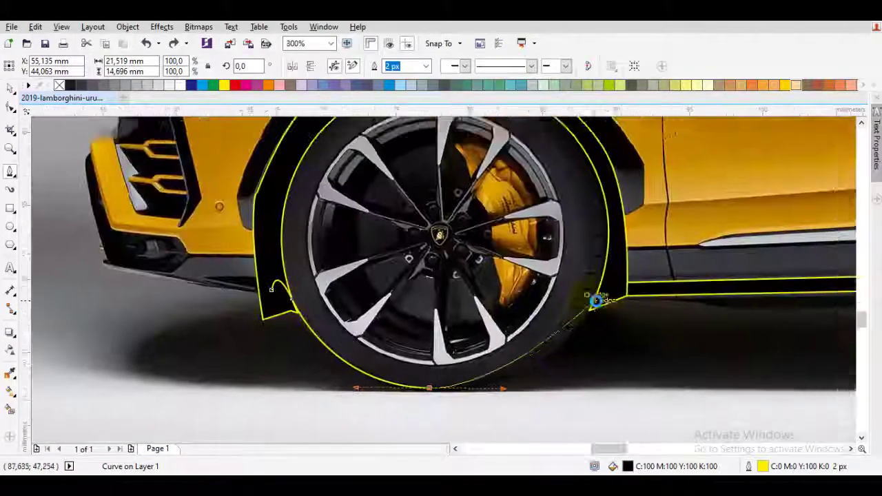
pyautogui.scroll(1, 592, 299)
pyautogui.moveTo(588, 295); pyautogui.dragTo(655, 178)
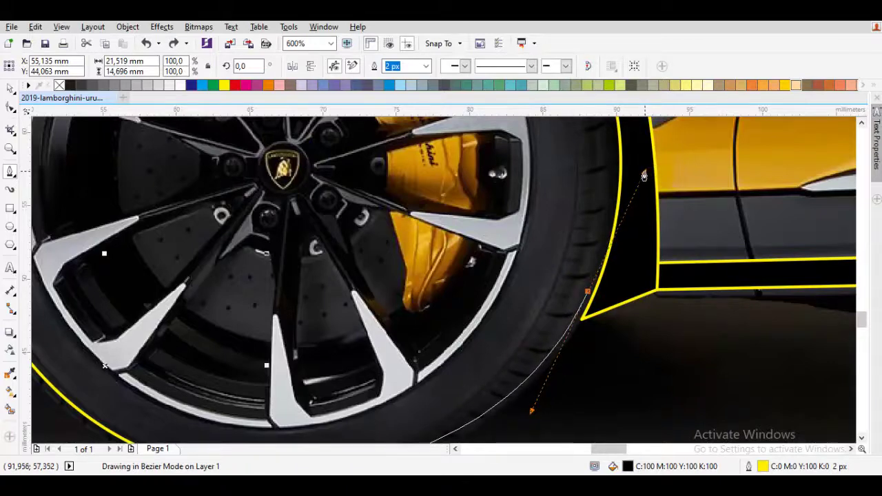
pyautogui.moveTo(644, 172); pyautogui.dragTo(583, 280)
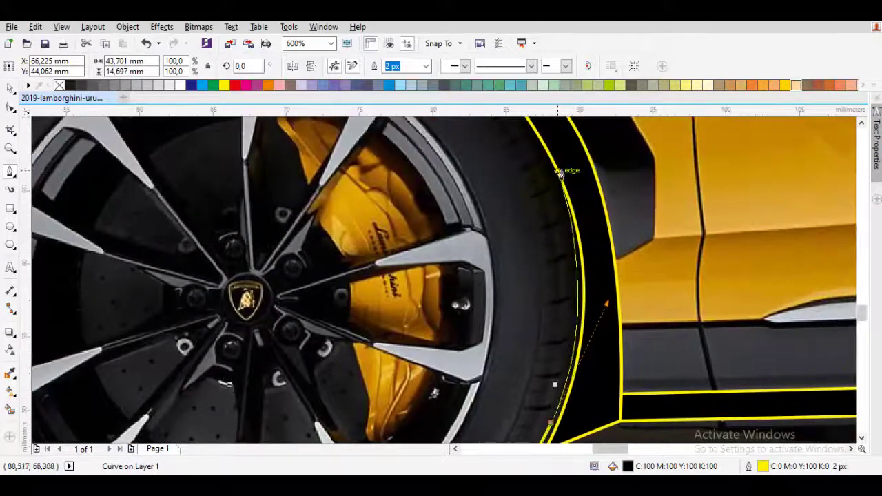
pyautogui.moveTo(558, 171); pyautogui.dragTo(558, 204)
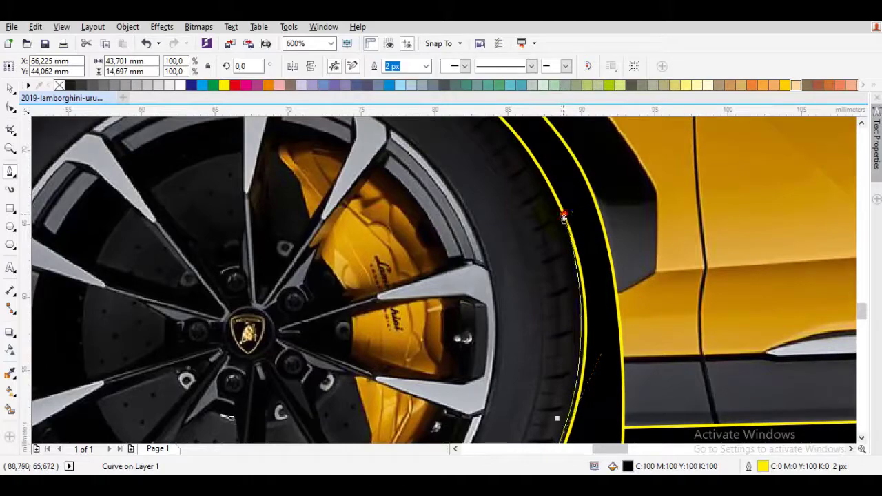
pyautogui.click(563, 215)
# - Trace the path back down inside the wheel well's rear part to its tip and around the tyre's ground-contact edge
pyautogui.moveTo(602, 330); pyautogui.dragTo(612, 309)
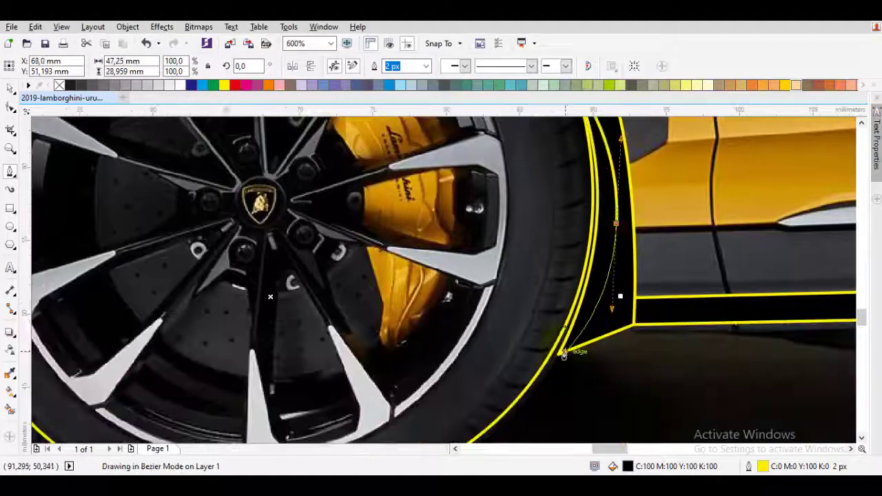
pyautogui.click(564, 354)
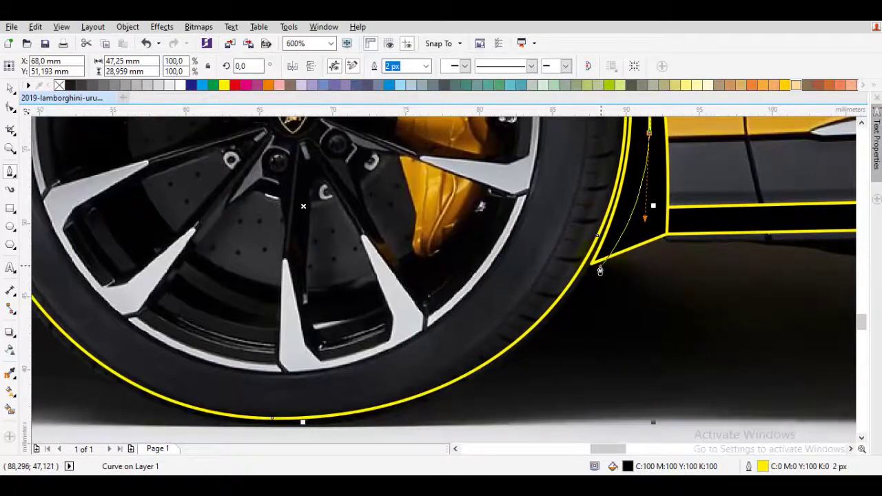
pyautogui.click(598, 262)
pyautogui.moveTo(303, 423)
pyautogui.mouseDown()
pyautogui.moveTo(406, 354)
pyautogui.moveTo(374, 364)
pyautogui.mouseUp()
pyautogui.click(374, 363)
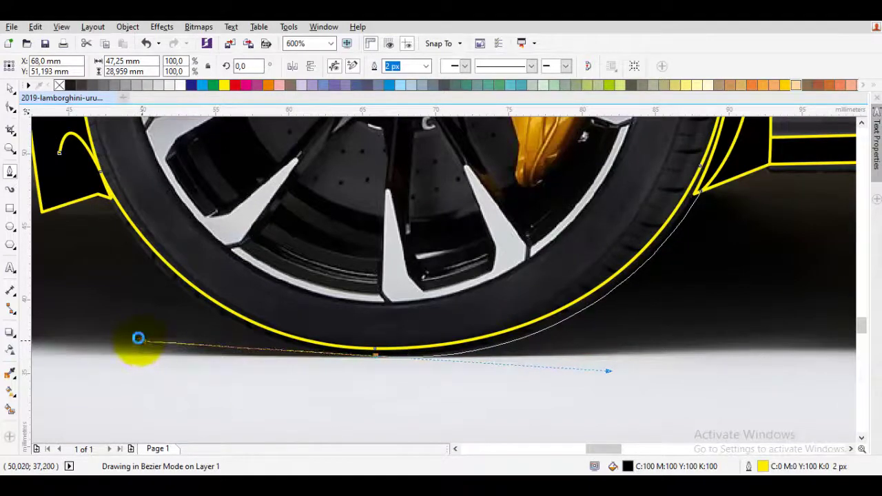
pyautogui.moveTo(138, 338); pyautogui.dragTo(139, 340)
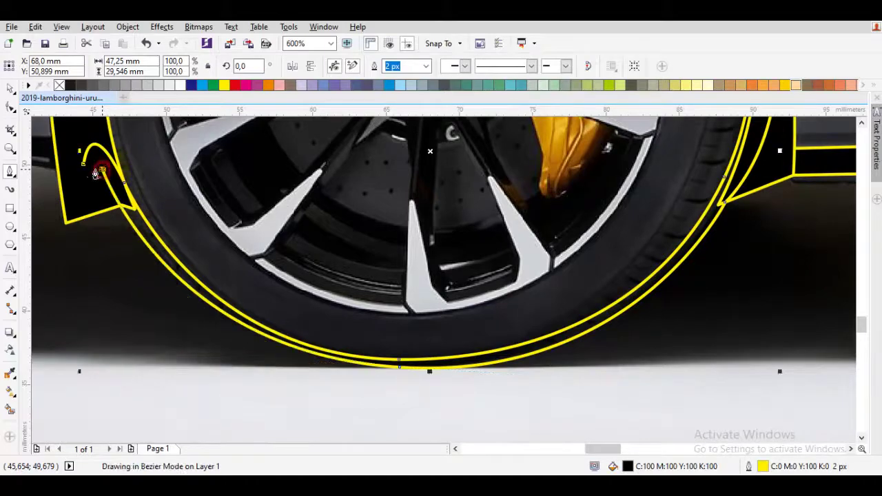
# - Close the tyre-edge strip and move the bottom node of its outer curve down about 0.33 mm
pyautogui.scroll(1, 407, 365)
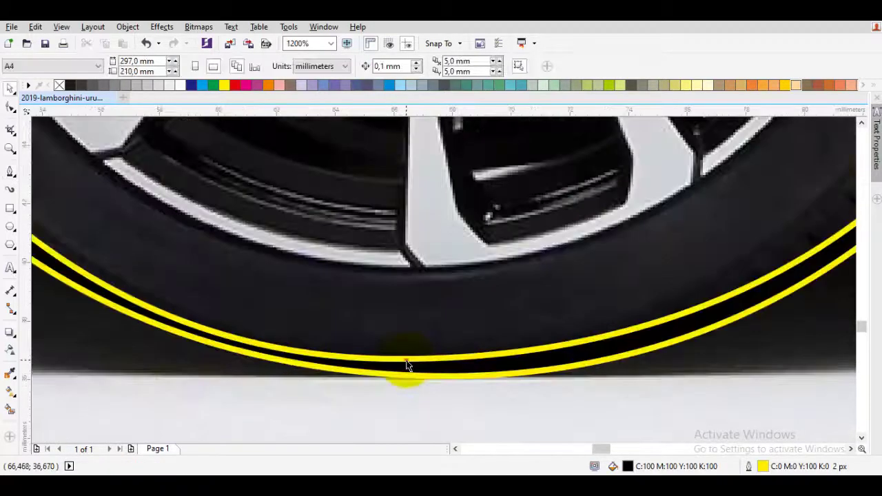
pyautogui.scroll(-1, 394, 368)
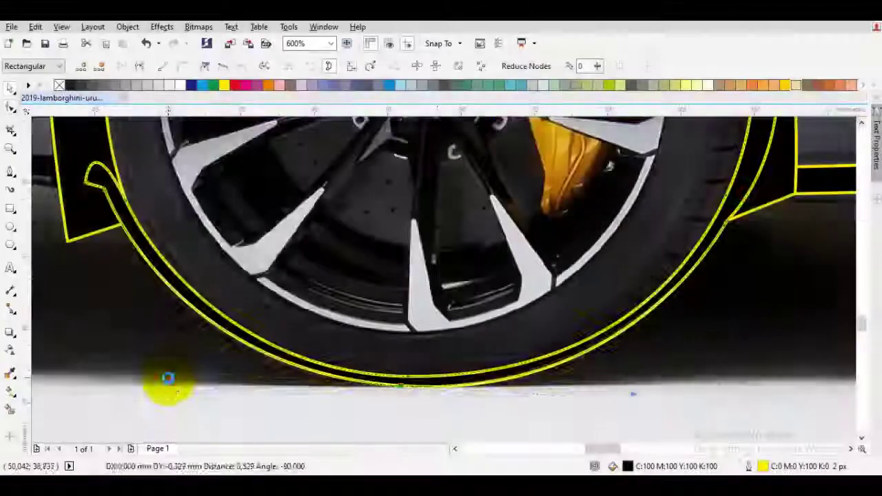
pyautogui.scroll(-1, 363, 374)
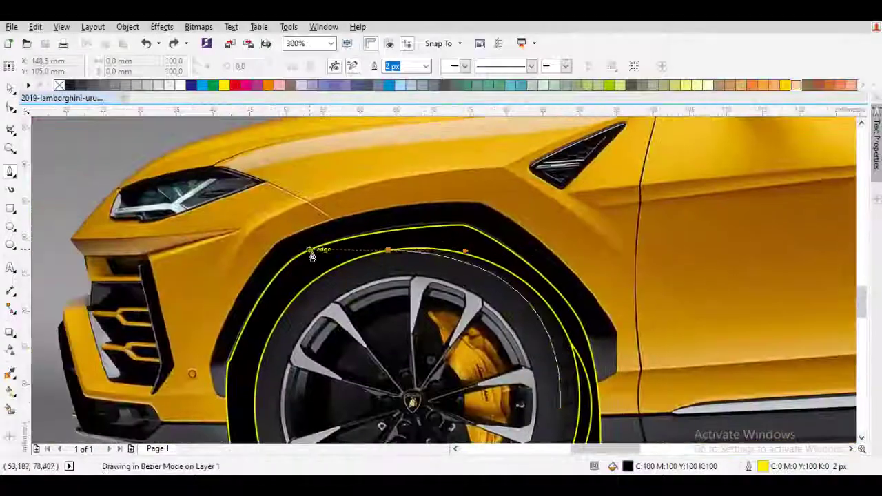
# - Trace the strip along the tyre's upper rear edge and set the rim ellipse's outline width to Hairline
pyautogui.click(555, 354)
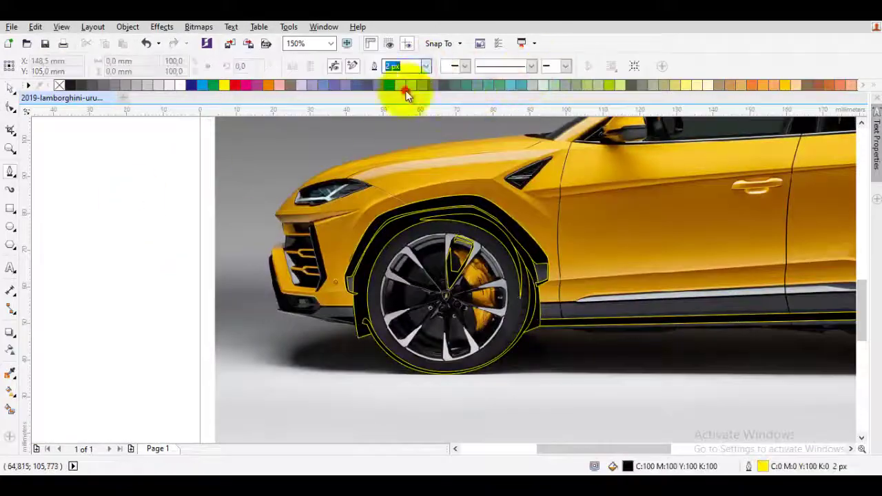
pyautogui.click(491, 282)
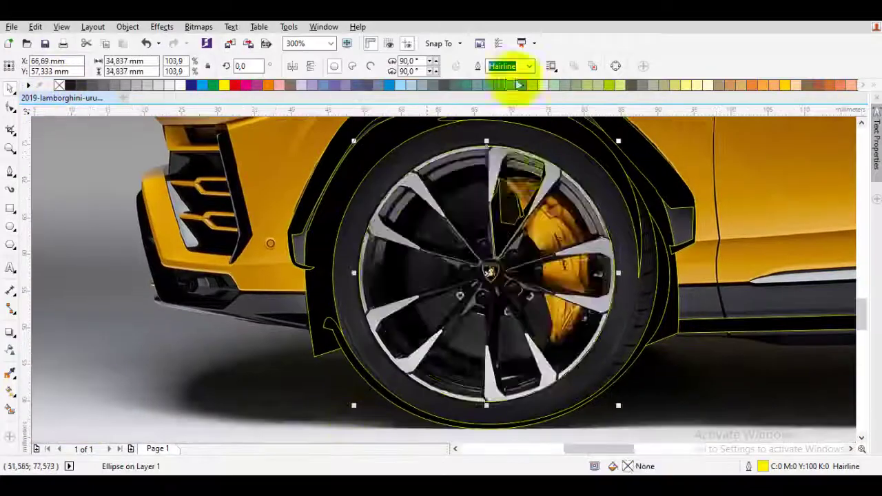
pyautogui.click(528, 65)
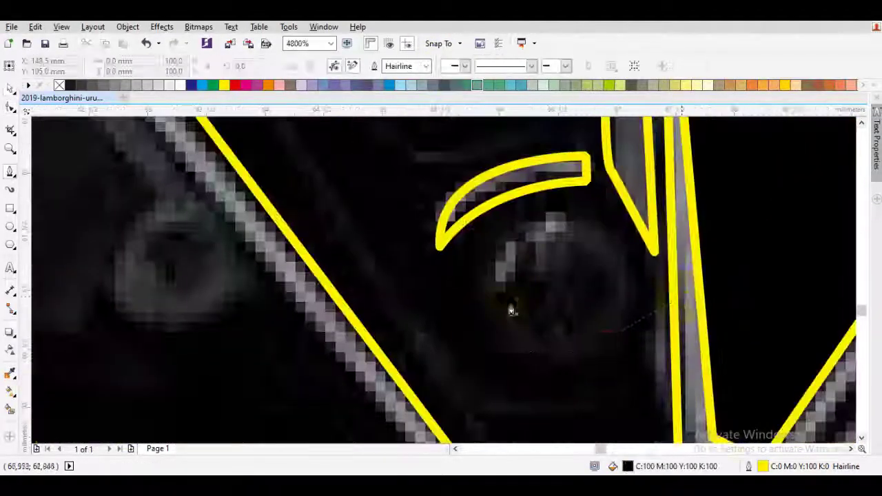
# - Trace the bolt beside the front wheel's hub and switch to node editing
pyautogui.click(494, 336)
pyautogui.press('F10')
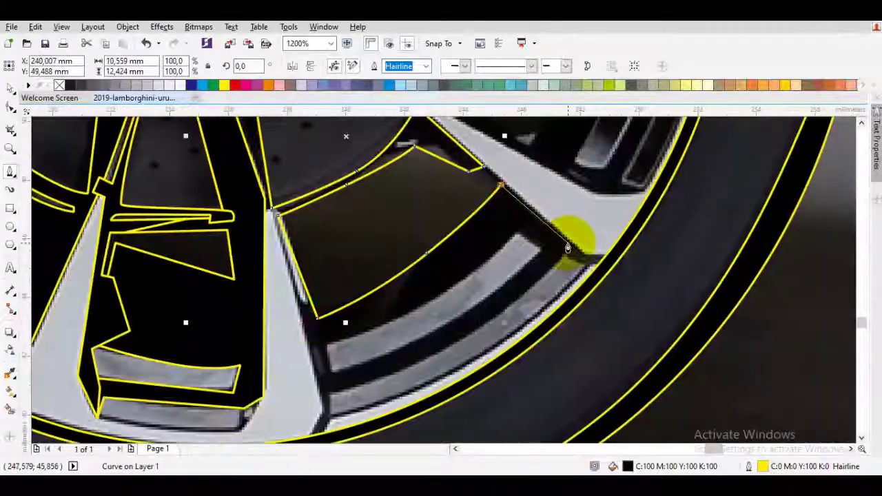
# - Trace the black area between the rear wheel's lower spokes along the spoke edge and the inner rim curve
pyautogui.click(567, 246)
pyautogui.moveTo(460, 338); pyautogui.dragTo(414, 363)
pyautogui.click(324, 396)
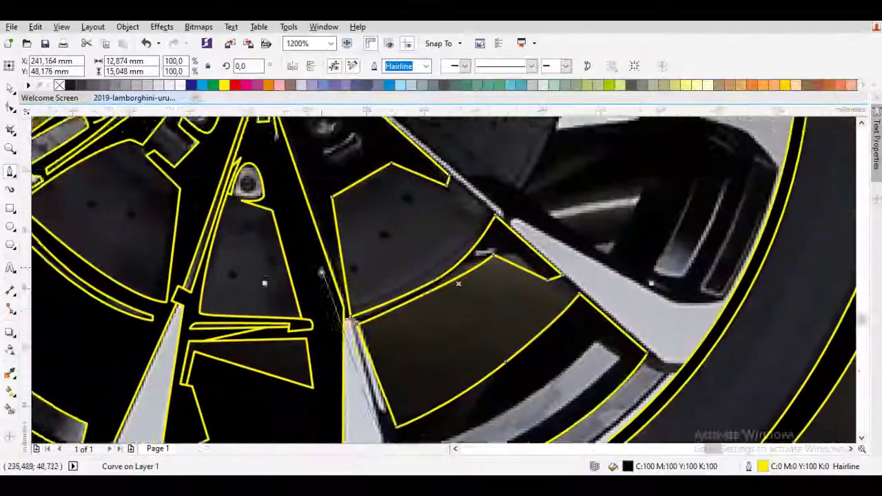
# - Fill the traced rear-wheel spoke shape with the sampled black
pyautogui.press('space')
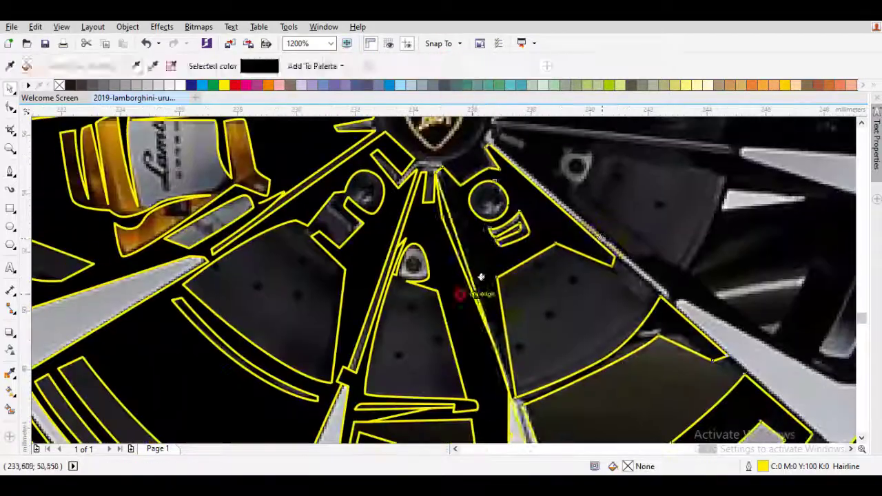
pyautogui.click(481, 277)
pyautogui.press('space')
pyautogui.scroll(1, 613, 246)
pyautogui.press('space')
pyautogui.click(356, 222)
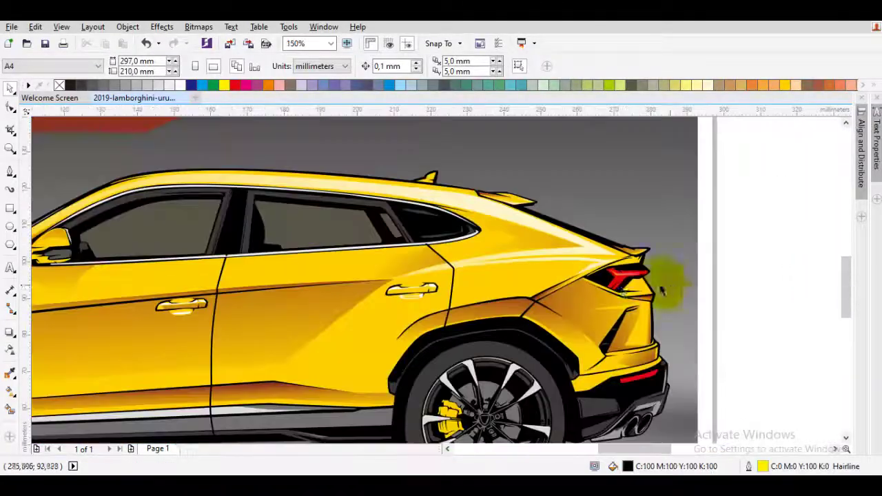
# - Examine the coloured vector car from the tail to the headlight, beside the original photo, and around the rear wheel
pyautogui.moveTo(659, 285); pyautogui.dragTo(749, 268)
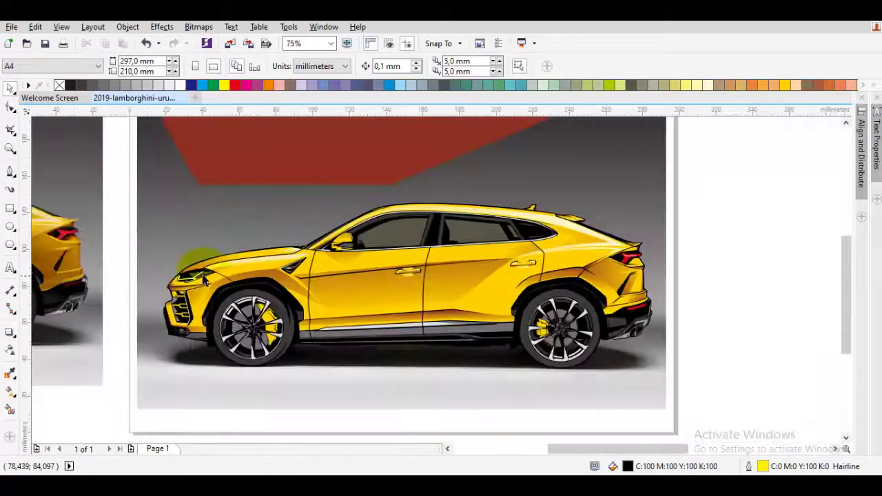
pyautogui.moveTo(204, 279); pyautogui.dragTo(339, 270)
pyautogui.scroll(5, 324, 265)
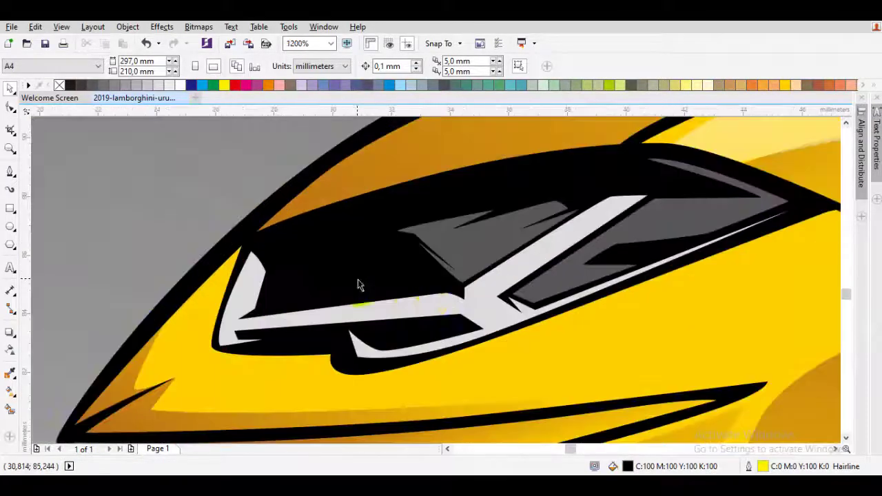
pyautogui.moveTo(314, 239); pyautogui.dragTo(128, 99)
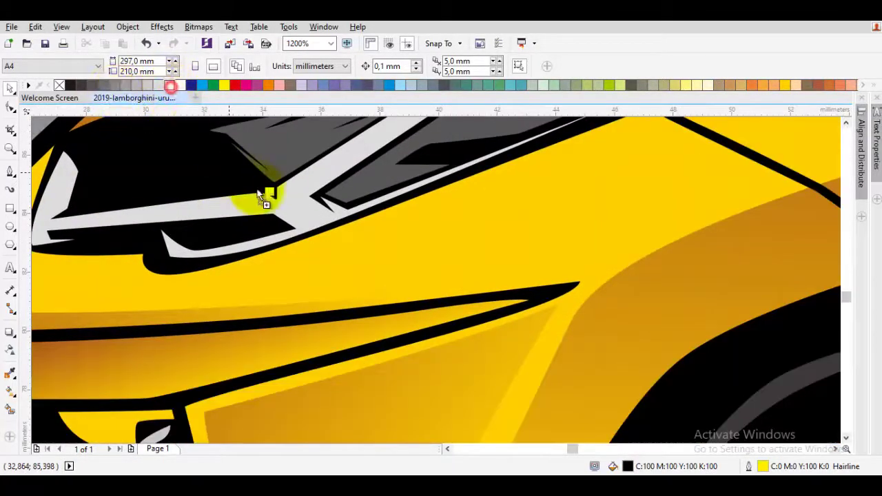
pyautogui.scroll(-6, 288, 210)
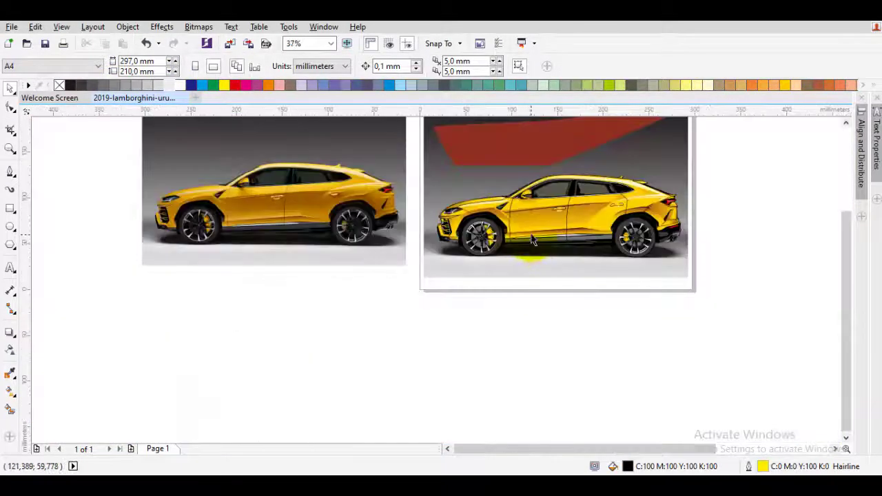
pyautogui.scroll(2, 531, 229)
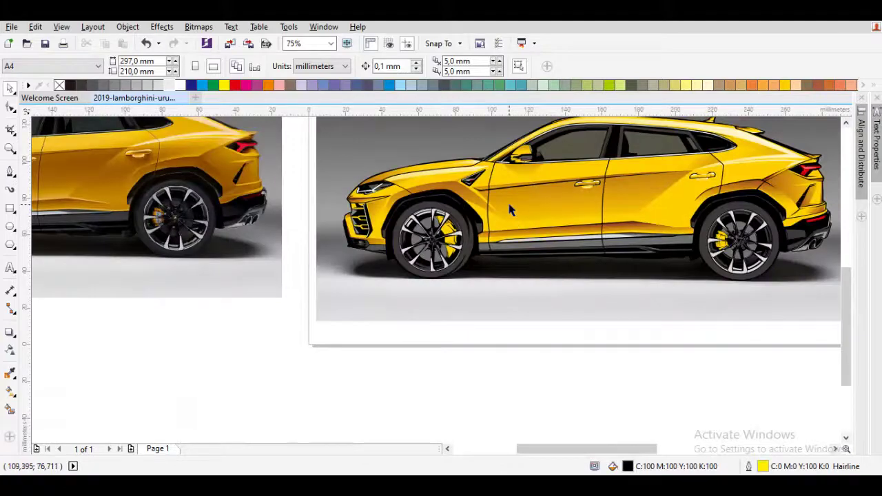
pyautogui.scroll(2, 511, 210)
pyautogui.hscroll(6, 479, 270)
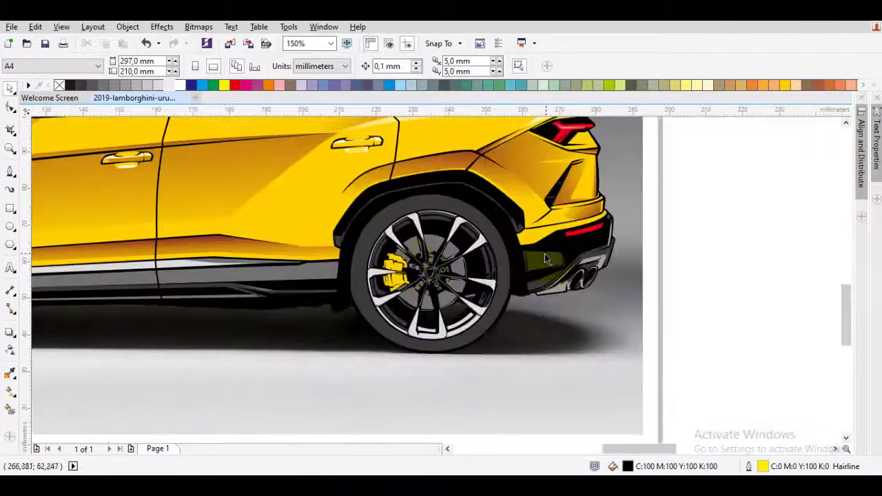
# - Fill the yellow brake calipers in the rear and front wheels with the sampled red
pyautogui.scroll(2, 586, 230)
pyautogui.hscroll(-2, 268, 272)
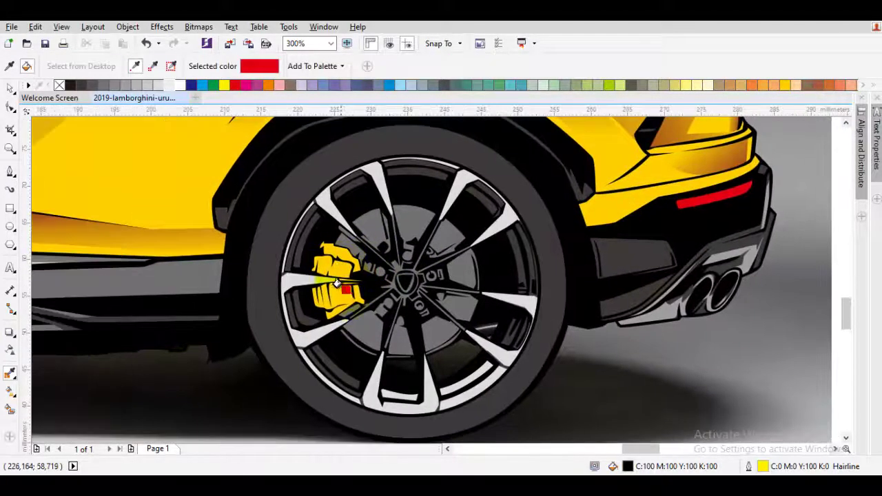
pyautogui.scroll(-4, 346, 291)
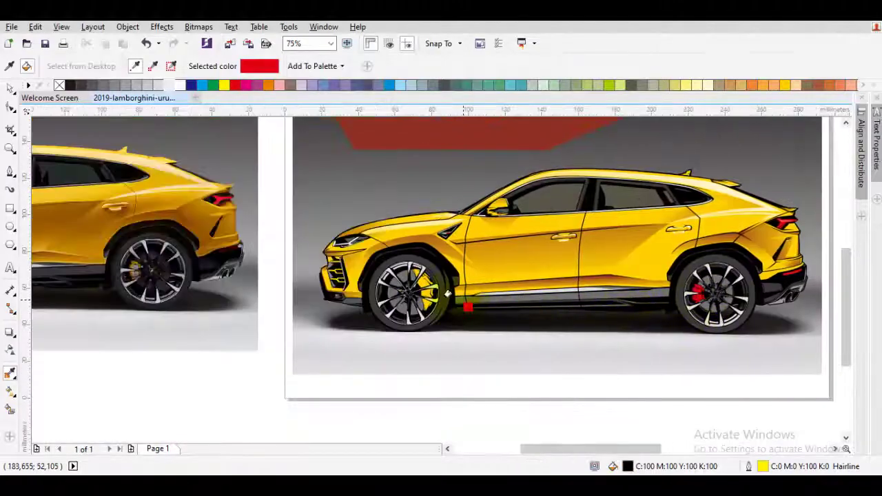
pyautogui.scroll(4, 420, 292)
pyautogui.click(420, 293)
pyautogui.press('space')
pyautogui.scroll(-4, 413, 303)
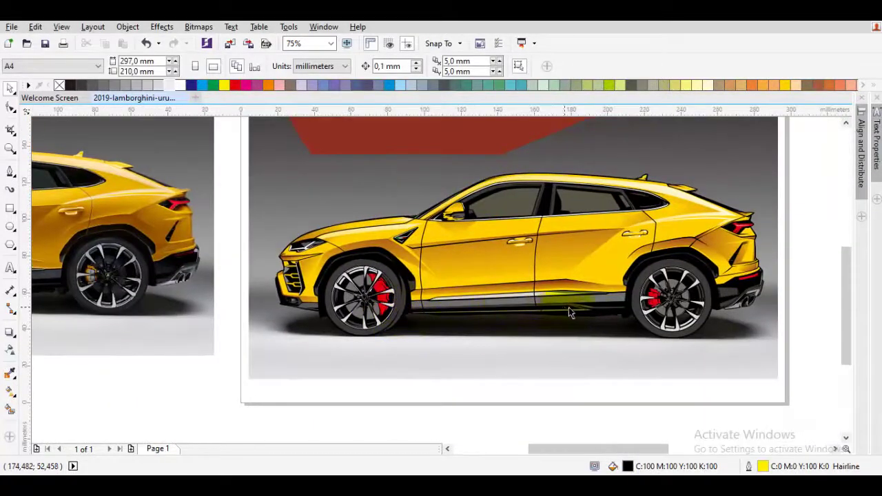
# - Delete the dark red shape lying above the car
pyautogui.scroll(-2, 586, 291)
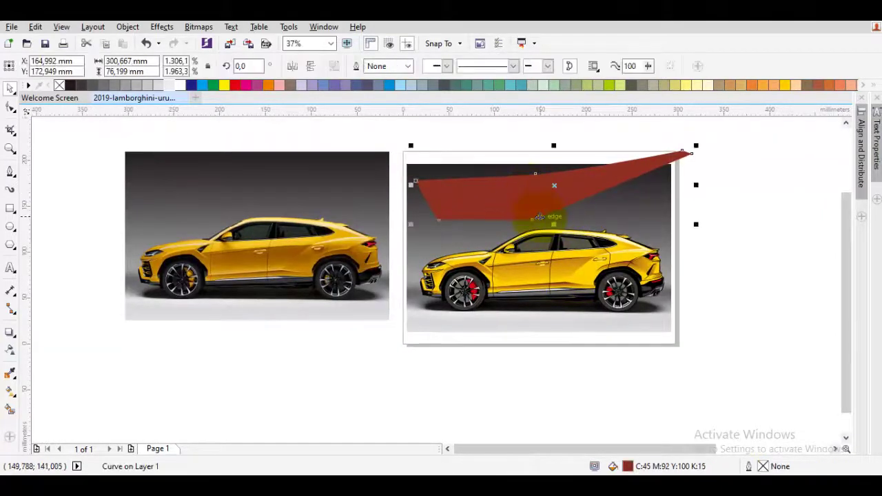
pyautogui.scroll(2, 538, 219)
pyautogui.scroll(-2, 538, 218)
pyautogui.press('Delete')
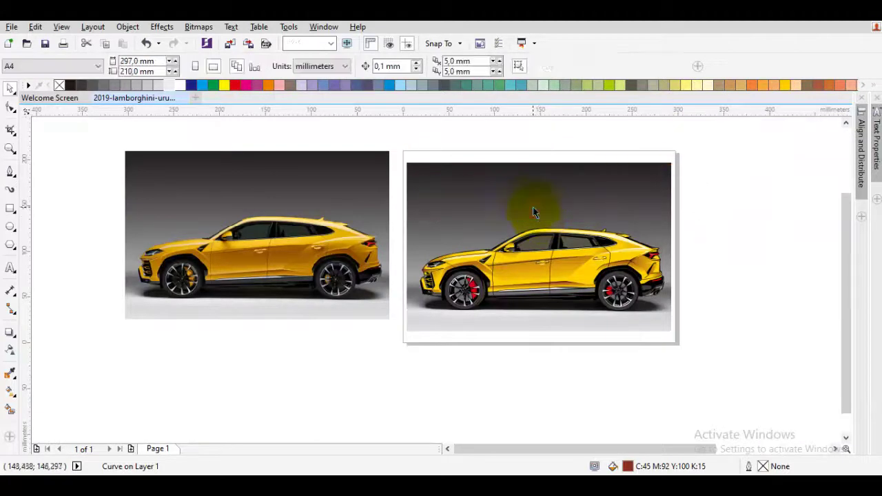
# - Compare the finished vector car with the original photo, including the front end and wheels
pyautogui.scroll(2, 586, 290)
pyautogui.scroll(-2, 706, 357)
pyautogui.moveTo(707, 340); pyautogui.dragTo(735, 361)
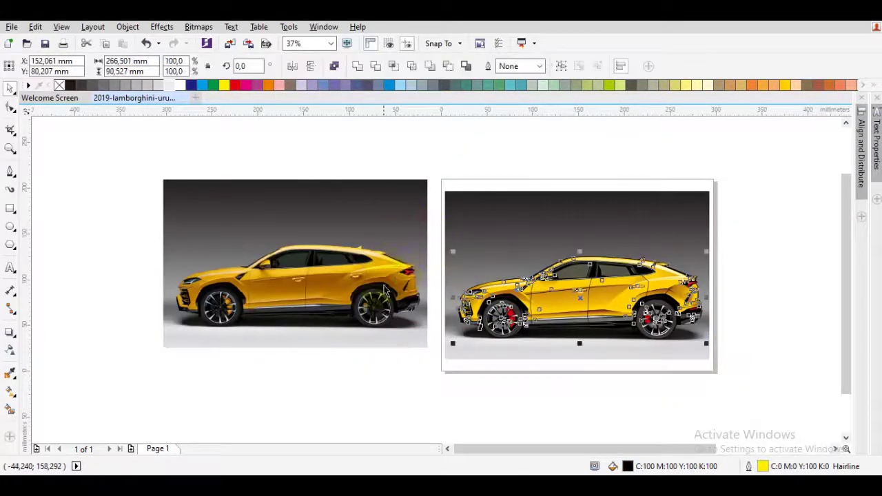
pyautogui.scroll(2, 529, 292)
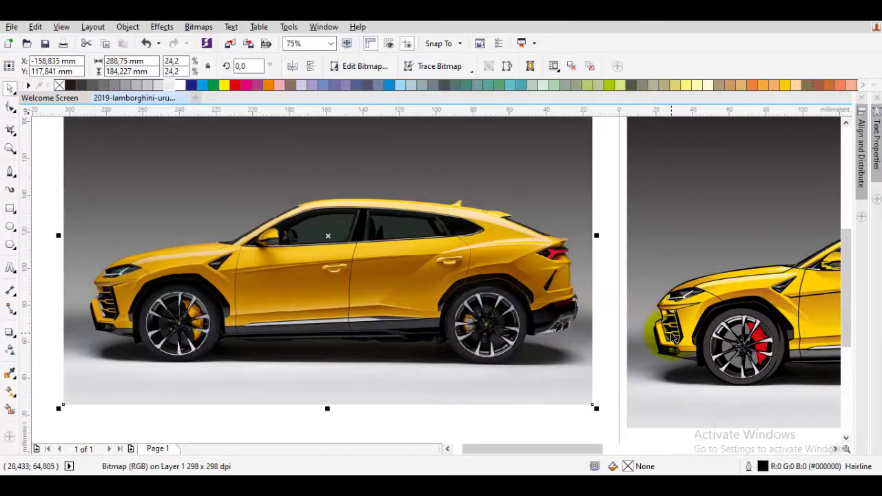
pyautogui.scroll(-2, 670, 336)
pyautogui.scroll(4, 669, 311)
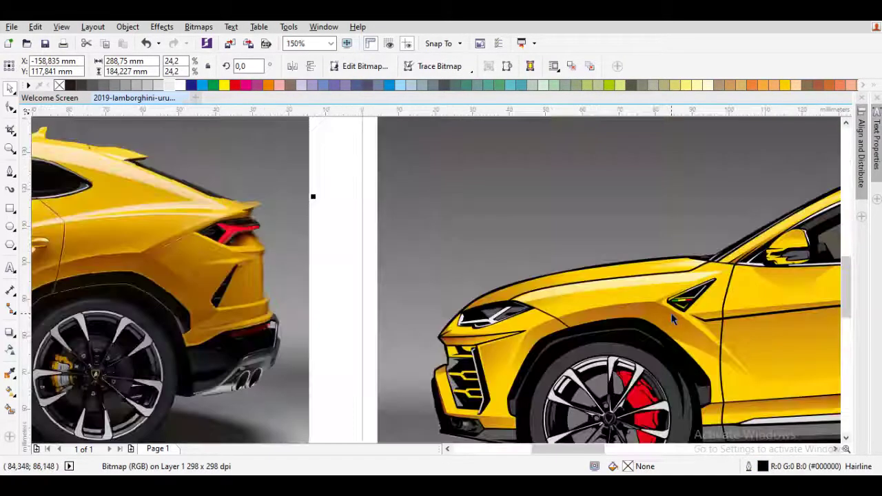
pyautogui.scroll(1, 682, 312)
pyautogui.scroll(-4, 682, 312)
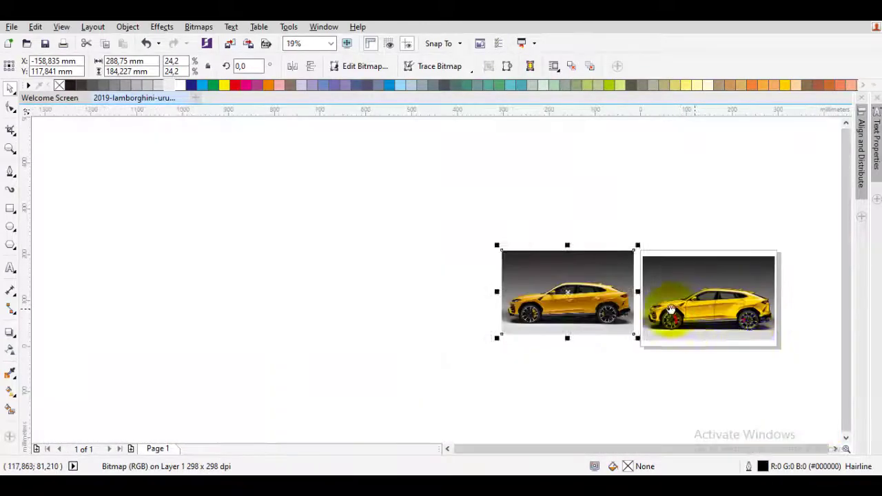
pyautogui.click(577, 230)
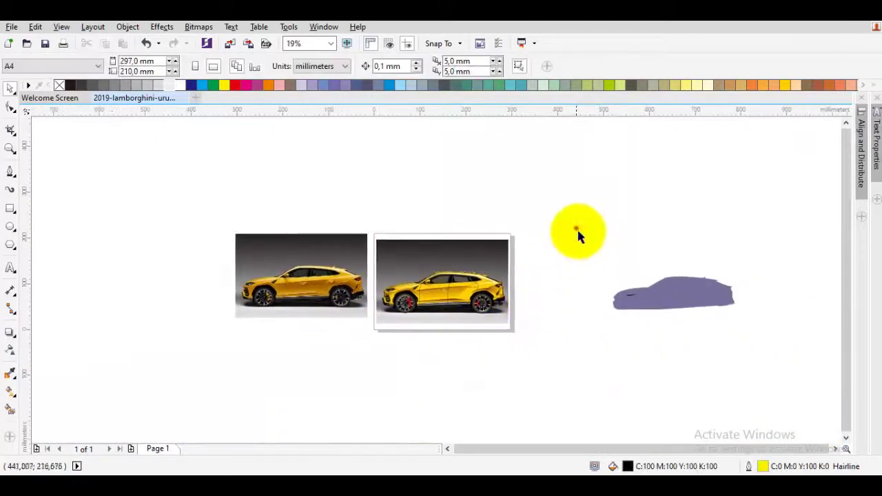
# - Delete the purple silhouette and the separate reference photo, and place a copy of all the car shapes to the right of the page
pyautogui.press('Delete')
pyautogui.moveTo(591, 345)
pyautogui.mouseDown()
pyautogui.moveTo(388, 252)
pyautogui.moveTo(345, 255)
pyautogui.mouseUp()
pyautogui.moveTo(531, 300); pyautogui.dragTo(668, 303)
pyautogui.rightClick(672, 303)
pyautogui.click(716, 79)
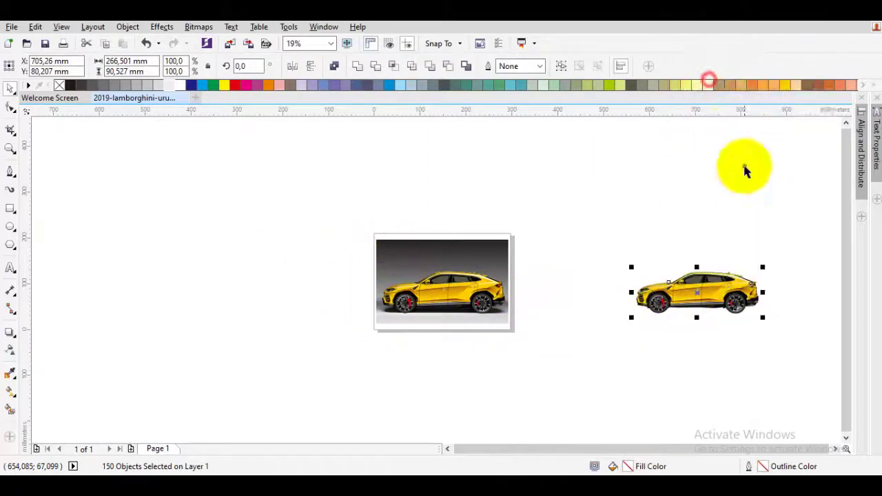
pyautogui.click(744, 165)
# - Draw a closed ground-shadow shape with the Pen tool beneath the copied car, from ahead of the front wheel to beyond the tail
pyautogui.scroll(4, 582, 314)
pyautogui.moveTo(537, 329); pyautogui.dragTo(471, 341)
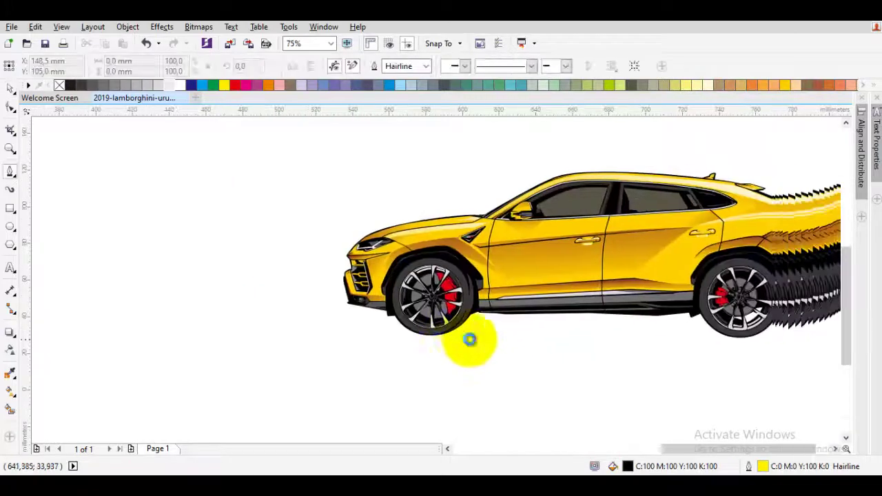
pyautogui.moveTo(380, 346)
pyautogui.mouseDown()
pyautogui.moveTo(364, 347)
pyautogui.moveTo(632, 354)
pyautogui.moveTo(560, 357)
pyautogui.mouseUp()
pyautogui.click(238, 345)
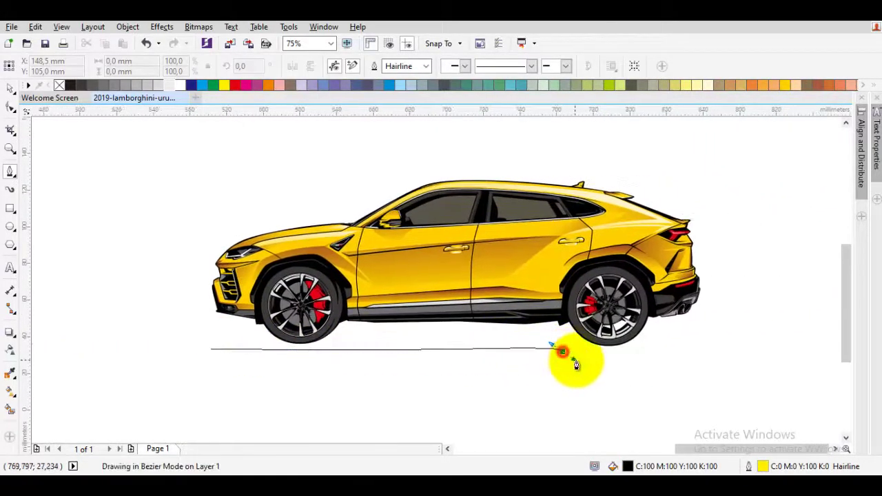
pyautogui.moveTo(771, 335); pyautogui.dragTo(648, 337)
pyautogui.hscroll(-3, 523, 343)
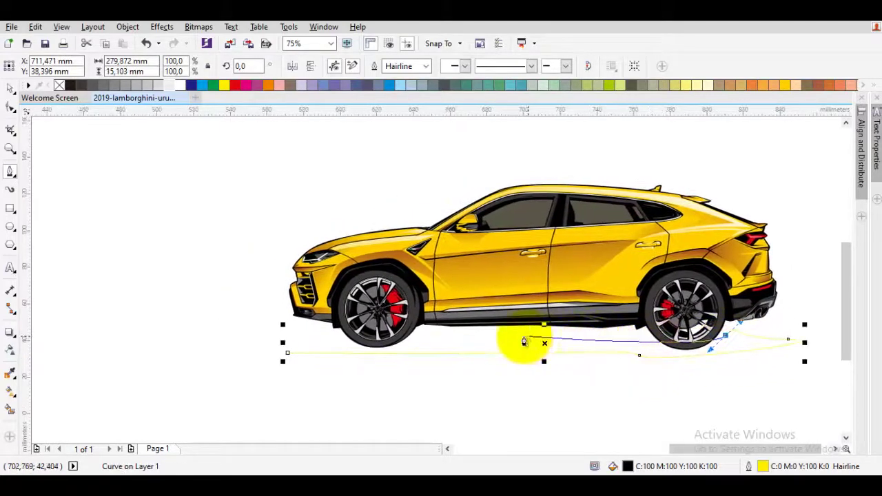
pyautogui.moveTo(523, 342); pyautogui.dragTo(171, 355)
pyautogui.scroll(2, 414, 346)
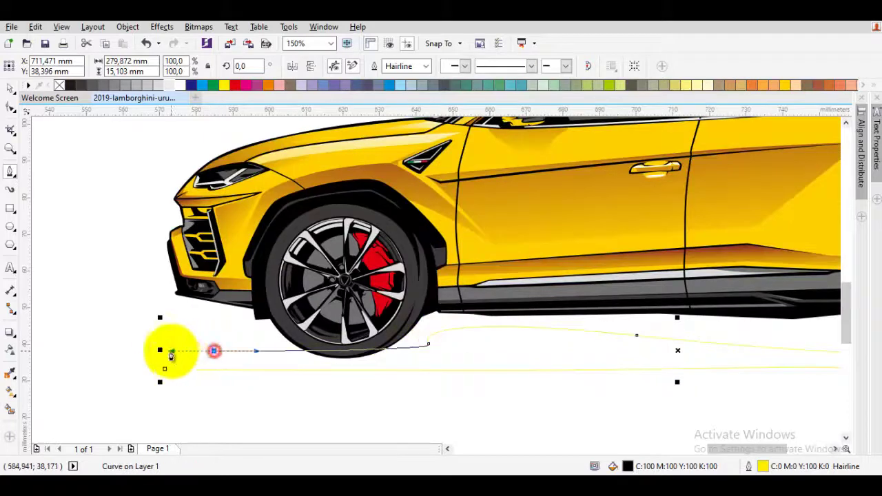
pyautogui.click(163, 371)
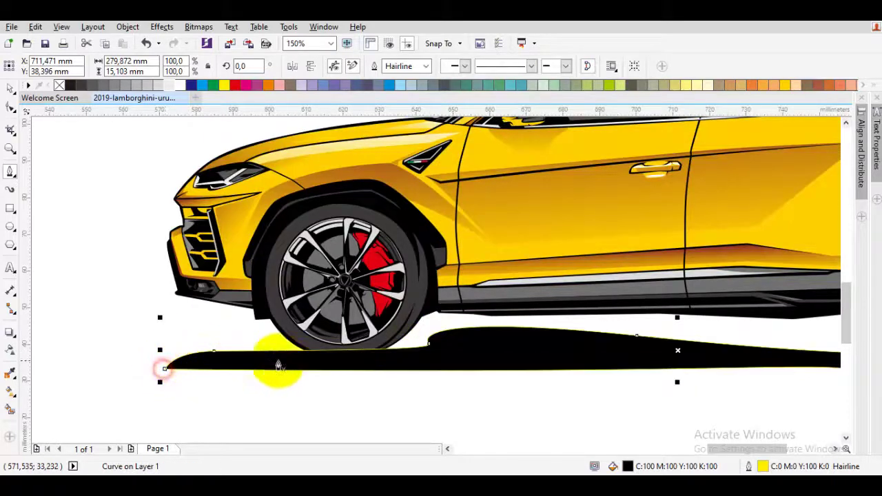
# - Send the black ground shadow to the back of the layer and remove its outline
pyautogui.rightClick(517, 353)
pyautogui.moveTo(583, 208)
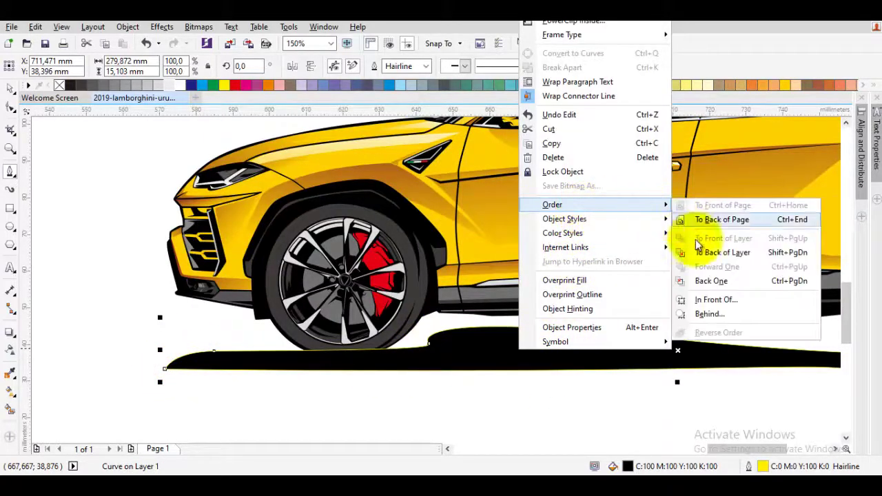
pyautogui.click(716, 254)
pyautogui.scroll(-2, 503, 318)
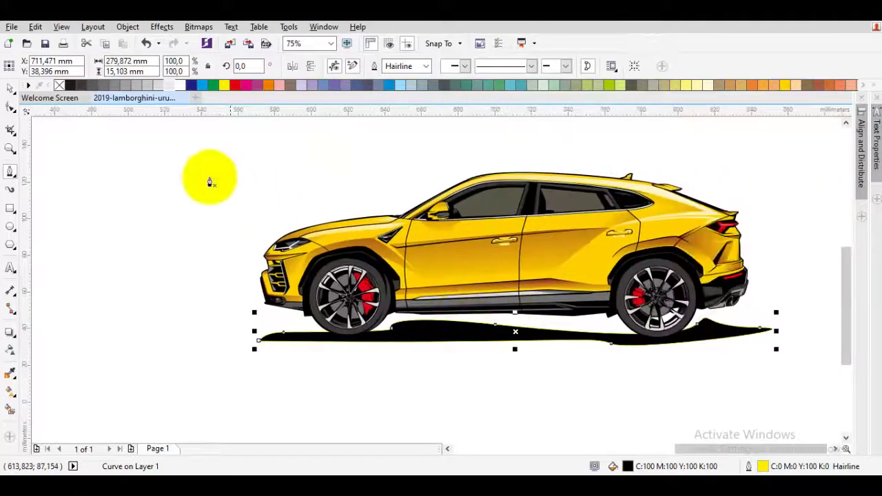
pyautogui.click(665, 354)
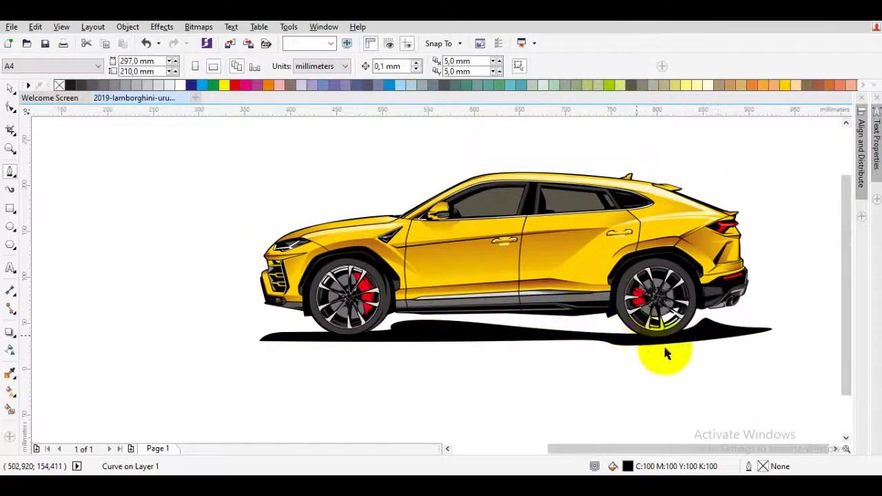
# - Move the shadow's upper-edge node up against the rear side of the front wheel
pyautogui.scroll(-2, 665, 354)
pyautogui.scroll(1, 569, 357)
pyautogui.scroll(-2, 509, 357)
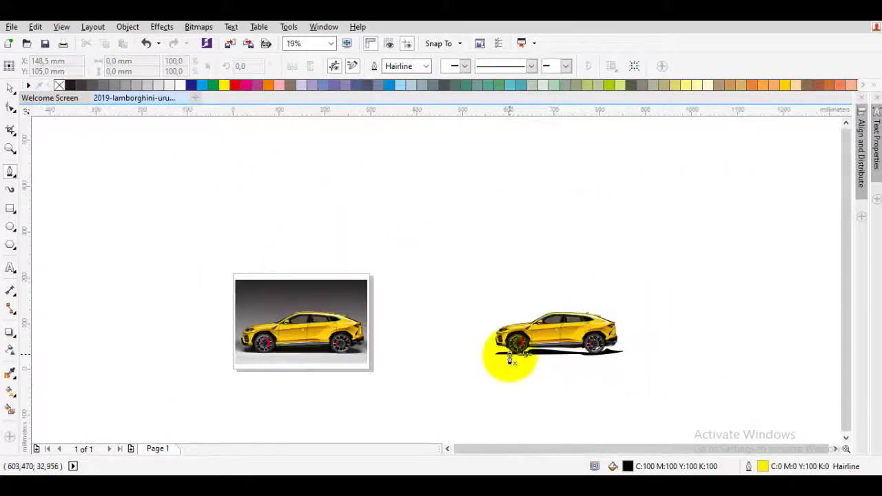
pyautogui.scroll(1, 511, 355)
pyautogui.scroll(2, 571, 368)
pyautogui.moveTo(570, 365); pyautogui.dragTo(556, 398)
pyautogui.press('space')
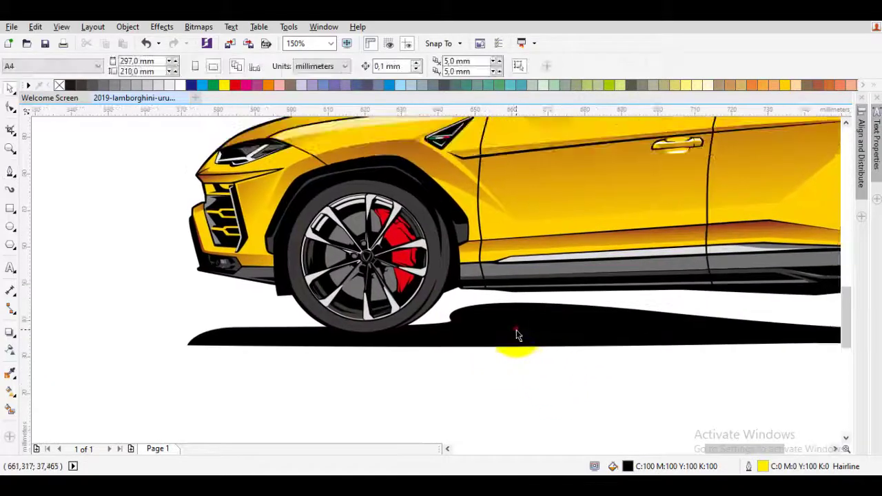
pyautogui.doubleClick(516, 331)
pyautogui.moveTo(434, 318); pyautogui.dragTo(435, 319)
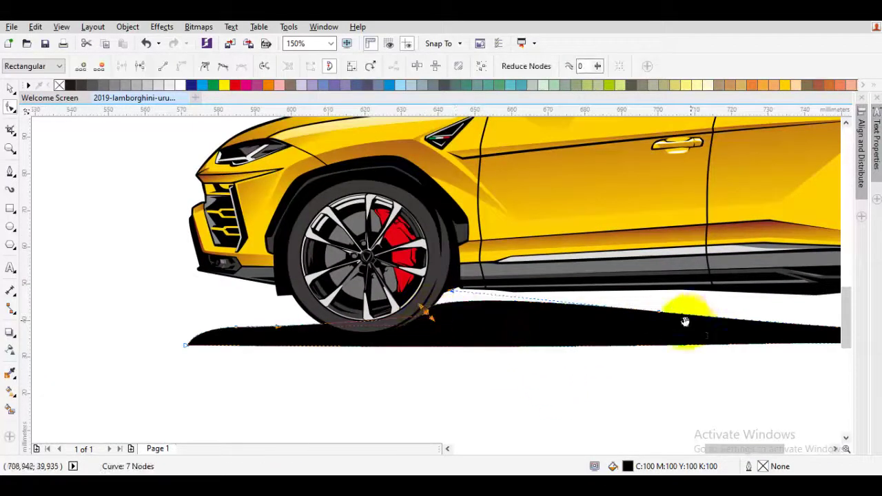
# - Move the shadow's upper-edge node behind the rear wheel so the edge rises toward the tyre on both sides
pyautogui.hscroll(3, 589, 374)
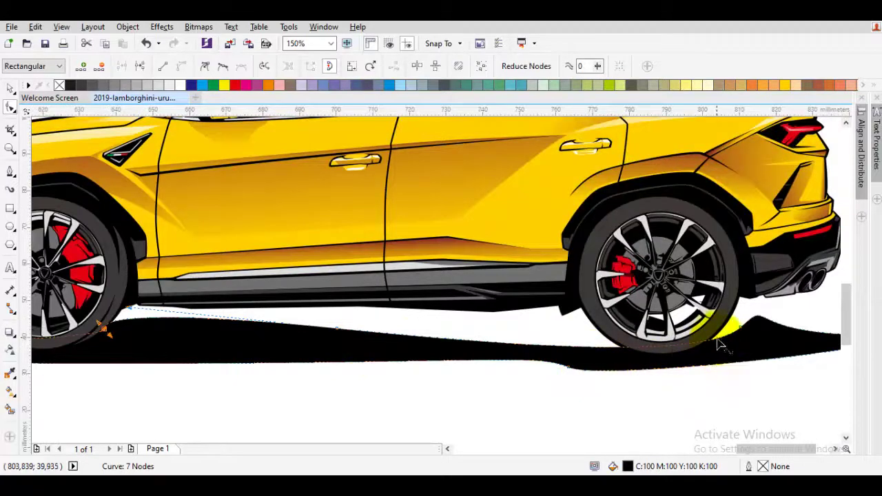
pyautogui.moveTo(714, 282); pyautogui.dragTo(674, 290)
pyautogui.scroll(-1, 678, 287)
pyautogui.press('space')
pyautogui.scroll(-1, 612, 332)
pyautogui.click(602, 333)
pyautogui.moveTo(617, 332); pyautogui.dragTo(747, 323)
pyautogui.scroll(2, 751, 322)
# - Move the shadow's lower-edge node under the rear wheel so the edge meets the bottom of the tyre
pyautogui.doubleClick(766, 339)
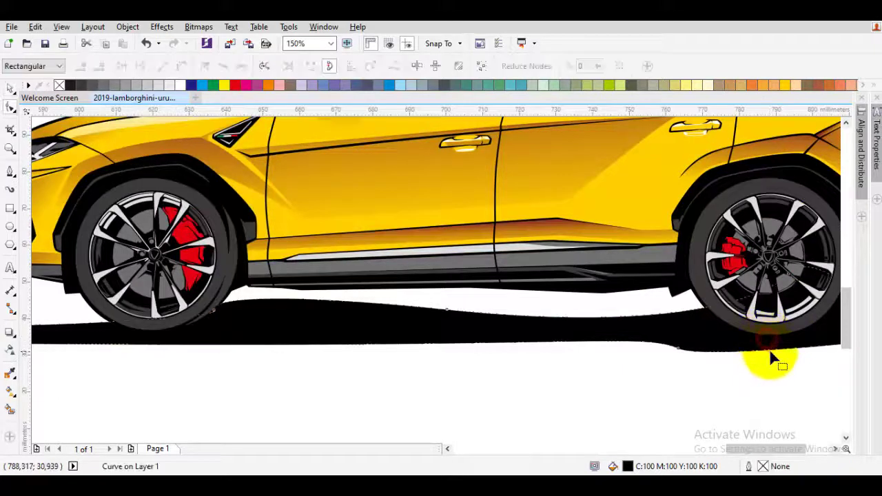
pyautogui.moveTo(767, 353); pyautogui.dragTo(717, 341)
pyautogui.scroll(-1, 763, 350)
pyautogui.scroll(1, 593, 365)
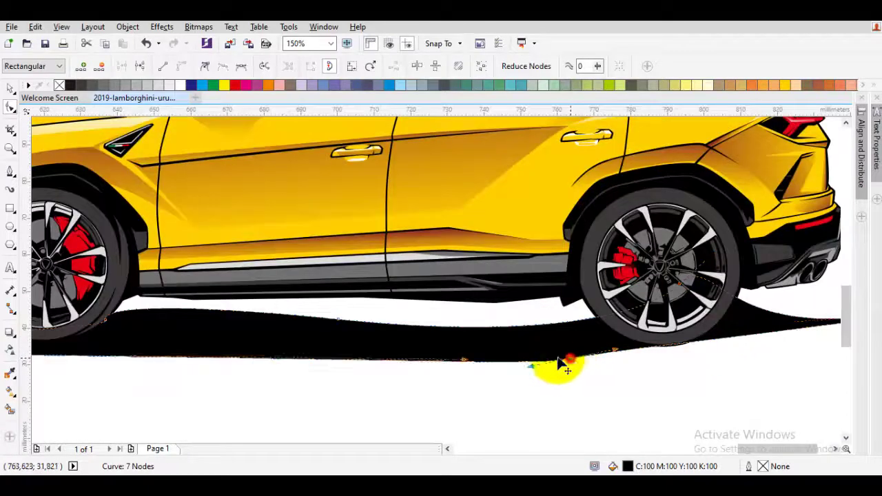
pyautogui.moveTo(560, 363); pyautogui.dragTo(743, 343)
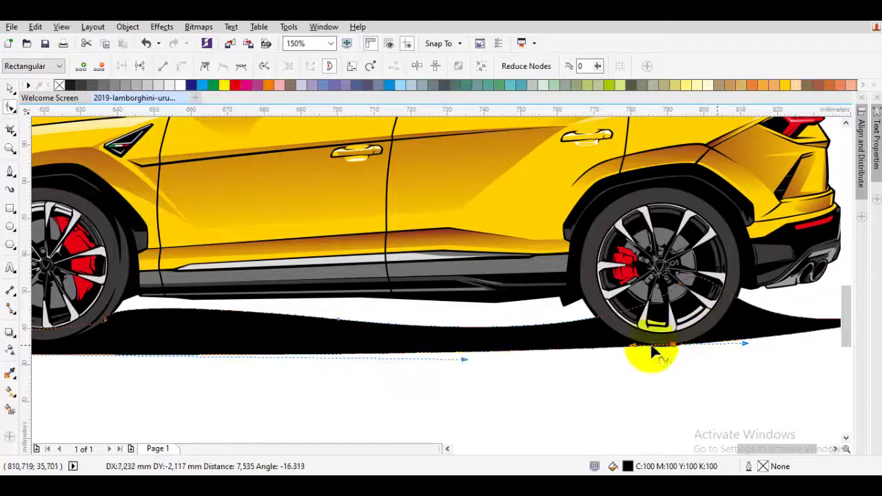
# - Smooth the shadow's lower edge between the wheels by adjusting its curve
pyautogui.scroll(-1, 648, 349)
pyautogui.moveTo(482, 359); pyautogui.dragTo(585, 364)
pyautogui.scroll(1, 447, 364)
pyautogui.moveTo(454, 365); pyautogui.dragTo(428, 351)
pyautogui.scroll(-1, 428, 351)
pyautogui.press('space')
pyautogui.press('Escape')
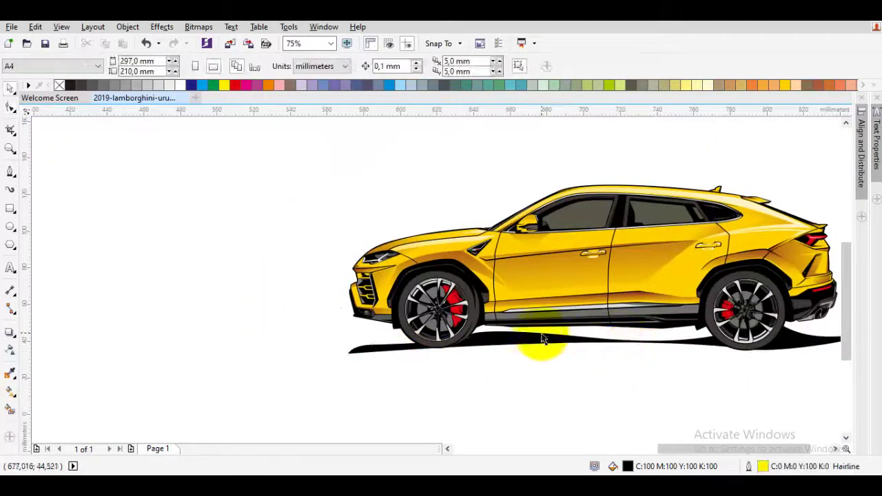
# - Raise the shadow's upper edge between the wheels until it meets the car's side sill
pyautogui.doubleClick(534, 340)
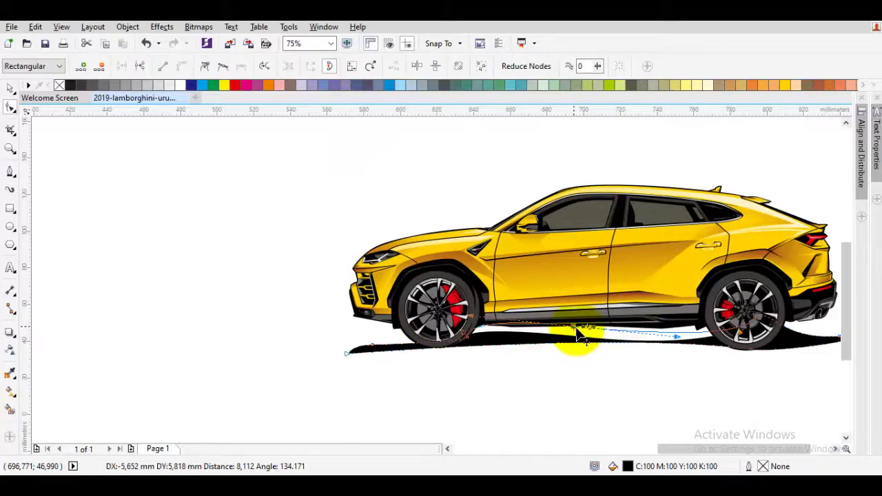
pyautogui.moveTo(624, 327); pyautogui.dragTo(616, 334)
pyautogui.press('space')
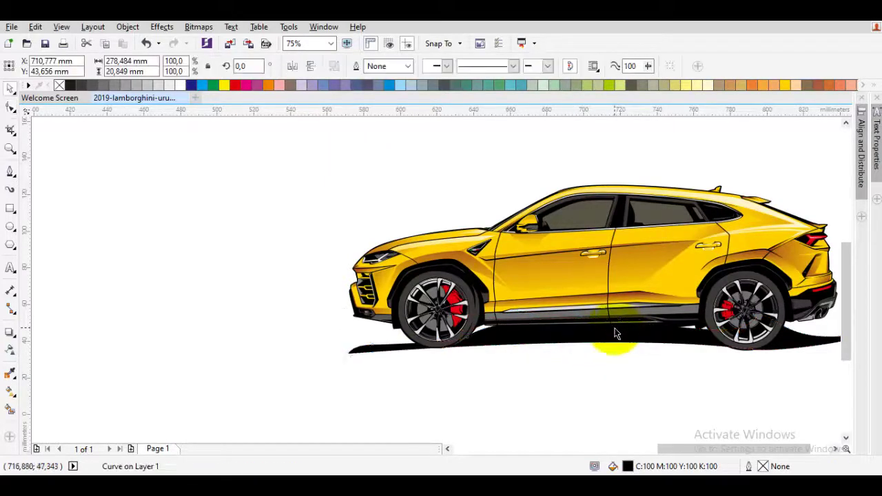
pyautogui.press('Escape')
pyautogui.scroll(-1, 508, 348)
pyautogui.scroll(1, 490, 329)
# - Reshape the shadow's front end into a raised rounded tip and align its lower edge with the bottom of the front tyre
pyautogui.doubleClick(472, 336)
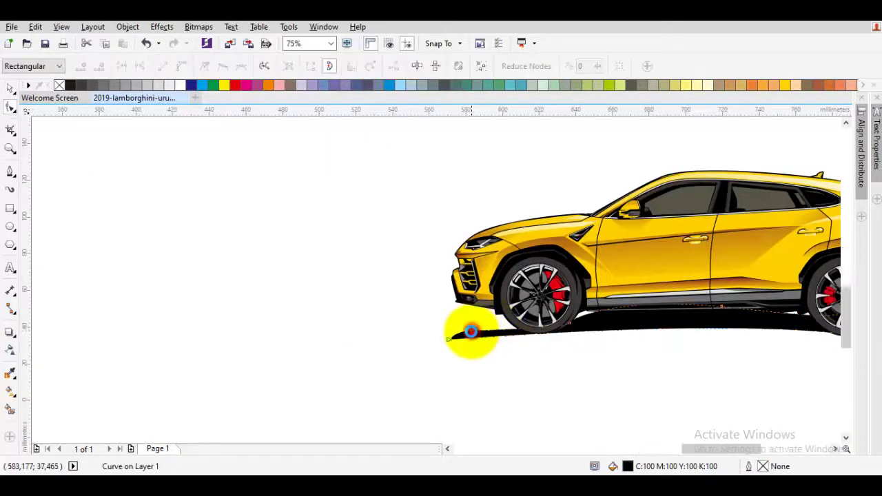
pyautogui.scroll(1, 477, 334)
pyautogui.moveTo(480, 320); pyautogui.dragTo(481, 321)
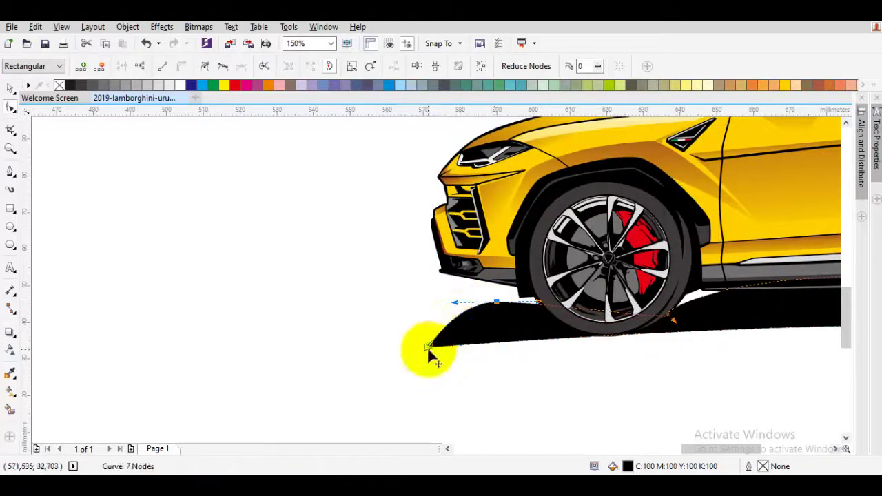
pyautogui.moveTo(427, 346); pyautogui.dragTo(437, 334)
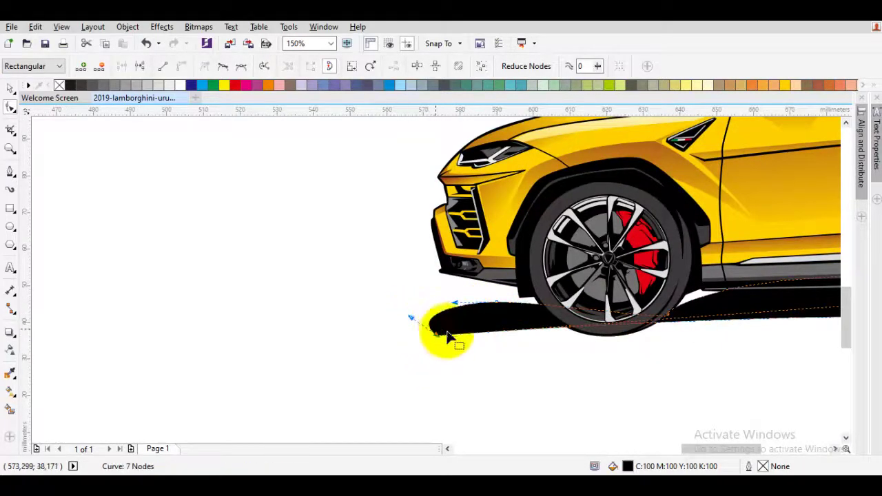
pyautogui.moveTo(621, 327); pyautogui.dragTo(611, 336)
pyautogui.scroll(-1, 613, 338)
pyautogui.press('space')
pyautogui.scroll(-1, 716, 345)
# - Adjust the node on the shadow's upper edge near the pointed tip behind the car's tail
pyautogui.moveTo(783, 349); pyautogui.dragTo(430, 357)
pyautogui.click(431, 357)
pyautogui.scroll(1, 442, 350)
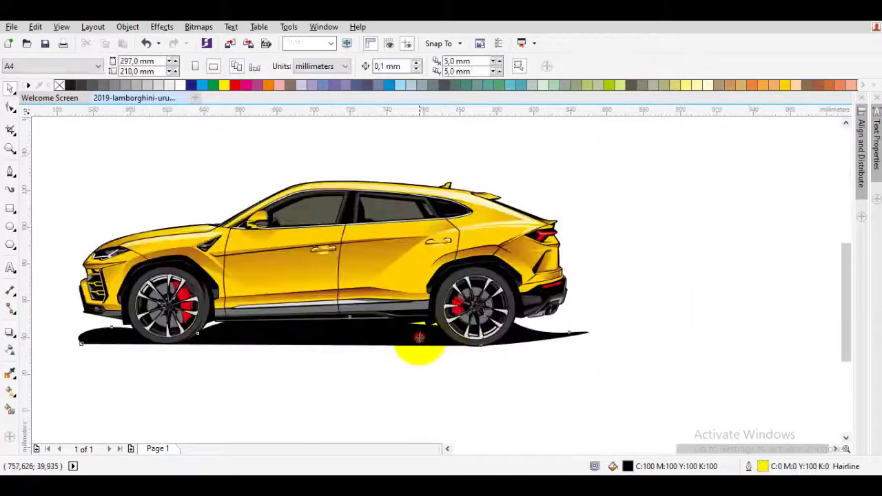
pyautogui.doubleClick(418, 337)
pyautogui.moveTo(571, 334)
pyautogui.mouseDown()
pyautogui.moveTo(540, 327)
pyautogui.moveTo(555, 327)
pyautogui.mouseUp()
pyautogui.press('space')
# - Draw a closed wavy accent shape in front of and above the shadow's rounded front end, tapering to a point on each side
pyautogui.scroll(-1, 581, 329)
pyautogui.moveTo(413, 327); pyautogui.dragTo(653, 316)
pyautogui.scroll(2, 538, 303)
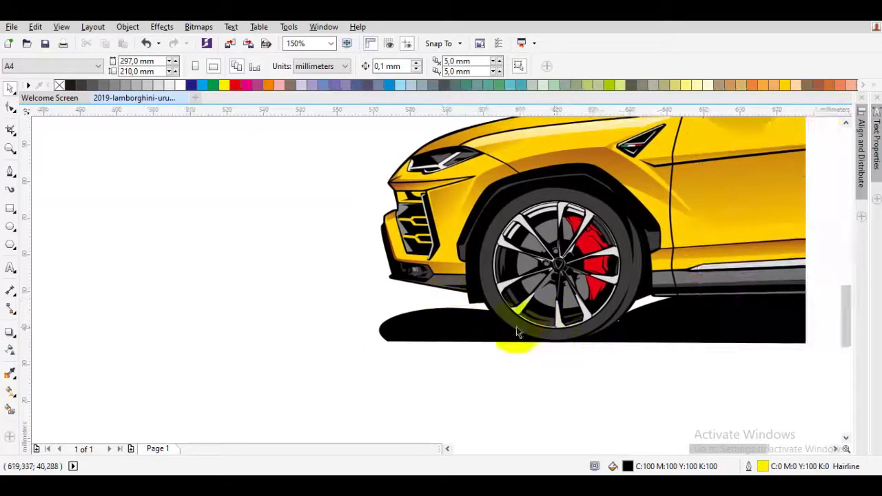
pyautogui.scroll(2, 482, 330)
pyautogui.moveTo(442, 324); pyautogui.dragTo(430, 319)
pyautogui.press('F10')
pyautogui.press('F5')
pyautogui.moveTo(344, 308); pyautogui.dragTo(487, 308)
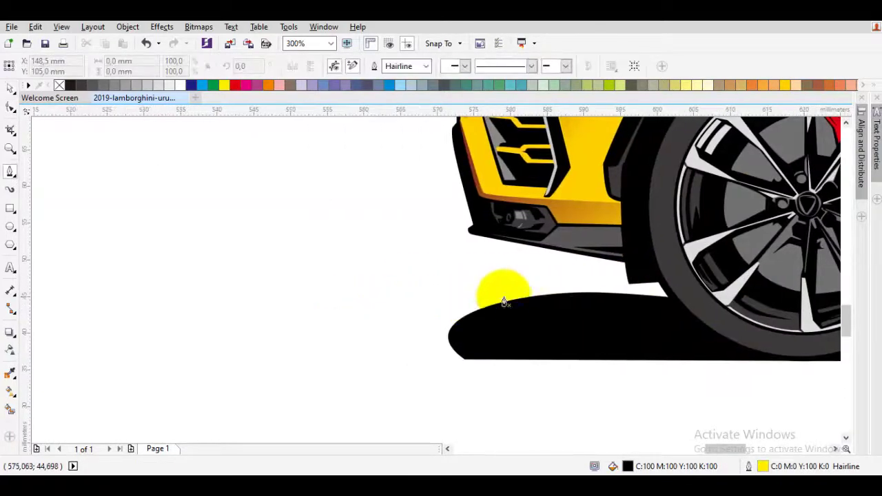
pyautogui.moveTo(563, 280); pyautogui.dragTo(459, 282)
pyautogui.click(430, 336)
pyautogui.moveTo(370, 340)
pyautogui.mouseDown()
pyautogui.moveTo(425, 319)
pyautogui.moveTo(368, 339)
pyautogui.mouseUp()
pyautogui.moveTo(563, 280); pyautogui.dragTo(461, 267)
# - Weld the wavy front accent shape to the ground shadow
pyautogui.press('space')
pyautogui.scroll(1, 450, 309)
pyautogui.moveTo(449, 306); pyautogui.dragTo(441, 320)
pyautogui.keyDown('shift'); pyautogui.click(516, 348); pyautogui.keyUp('shift')
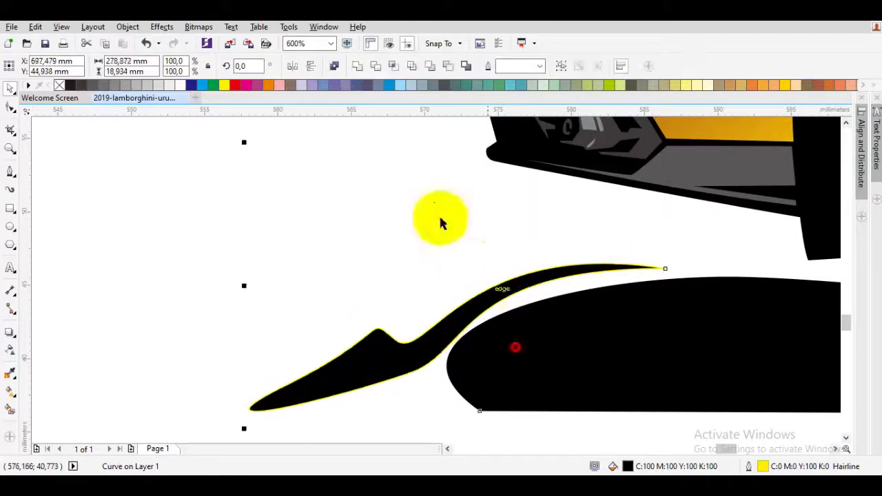
pyautogui.click(364, 64)
pyautogui.scroll(-6, 610, 364)
pyautogui.click(636, 364)
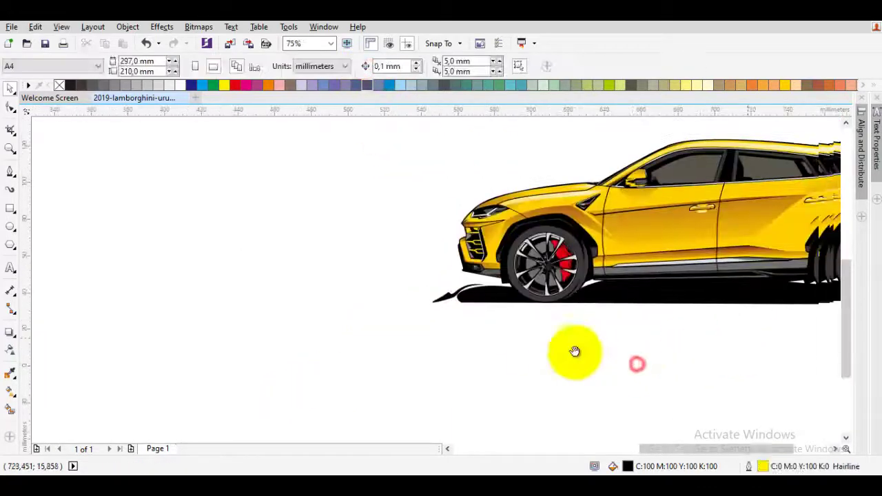
# - Draw a long thin curved sliver just below the shadow between the two wheels and weld it to the shadow
pyautogui.press('space')
pyautogui.scroll(1, 485, 331)
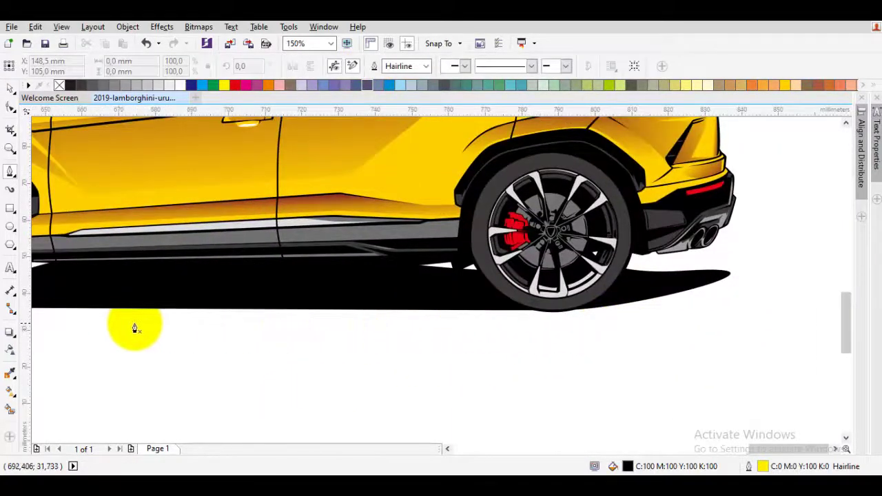
pyautogui.moveTo(118, 323); pyautogui.dragTo(362, 323)
pyautogui.moveTo(362, 323); pyautogui.dragTo(644, 321)
pyautogui.moveTo(822, 322); pyautogui.dragTo(806, 325)
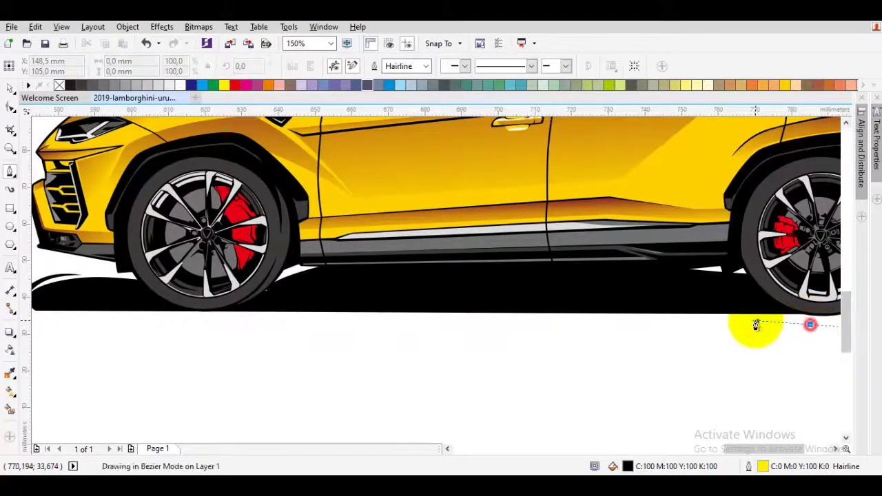
pyautogui.click(799, 327)
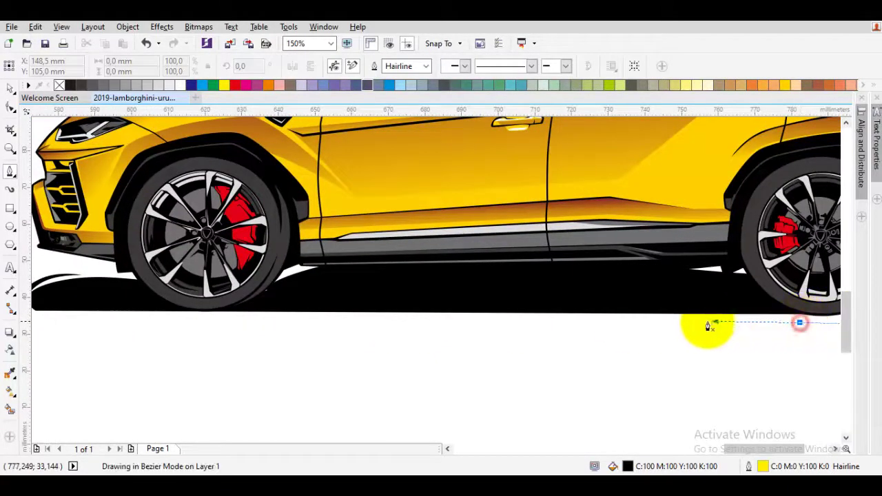
pyautogui.click(502, 343)
pyautogui.moveTo(393, 364); pyautogui.dragTo(391, 357)
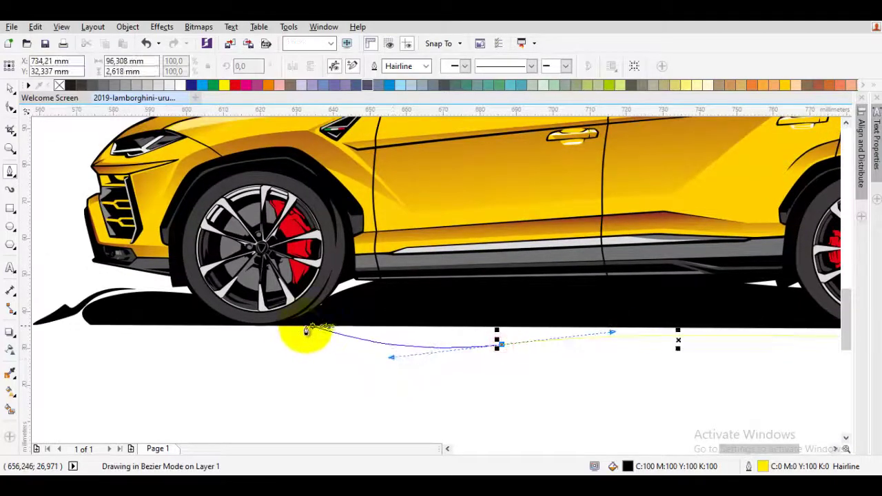
pyautogui.moveTo(333, 336); pyautogui.dragTo(340, 337)
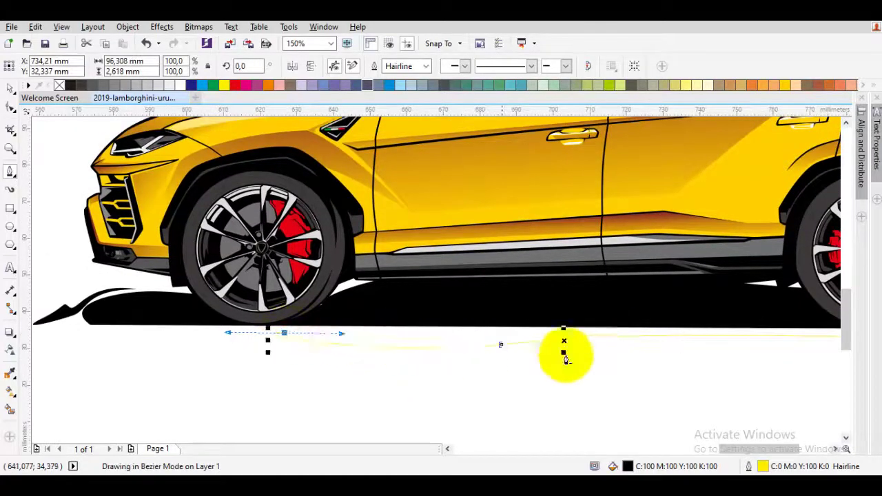
pyautogui.click(749, 339)
pyautogui.moveTo(744, 335); pyautogui.dragTo(682, 323)
pyautogui.click(357, 90)
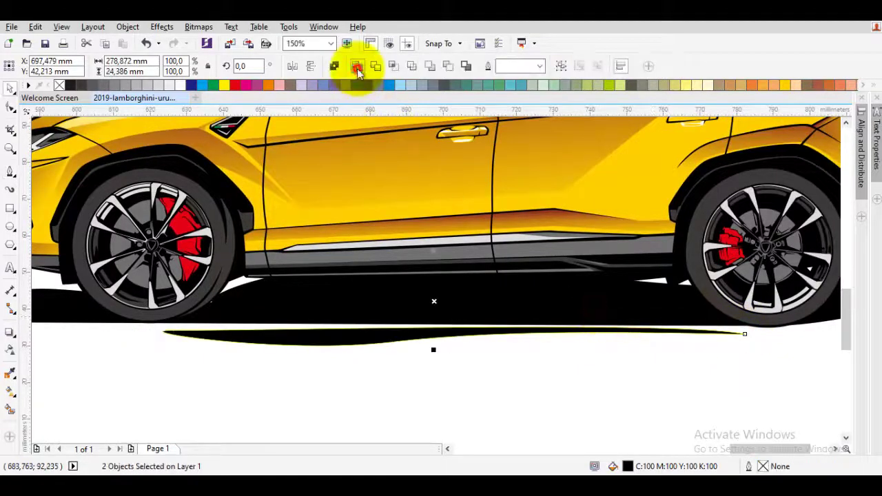
pyautogui.scroll(-4, 594, 329)
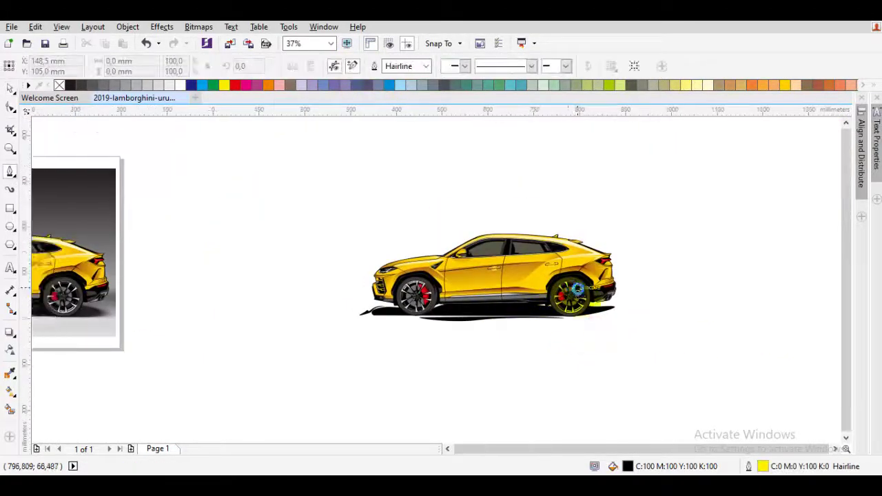
# - Draw a short thin tapered sliver under the shadow's front end, ahead of the front wheel, and weld it to the shadow
pyautogui.scroll(-2, 578, 288)
pyautogui.scroll(4, 589, 303)
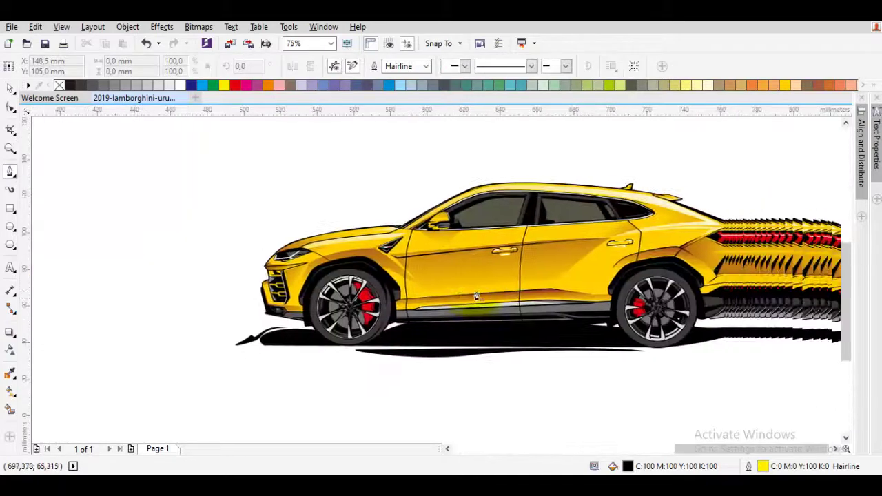
pyautogui.scroll(4, 321, 334)
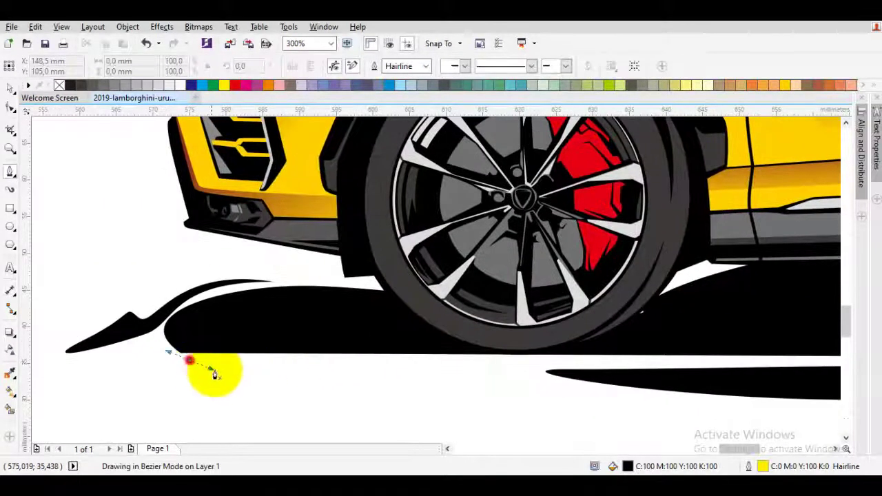
pyautogui.moveTo(215, 374); pyautogui.dragTo(221, 369)
pyautogui.moveTo(327, 362); pyautogui.dragTo(441, 359)
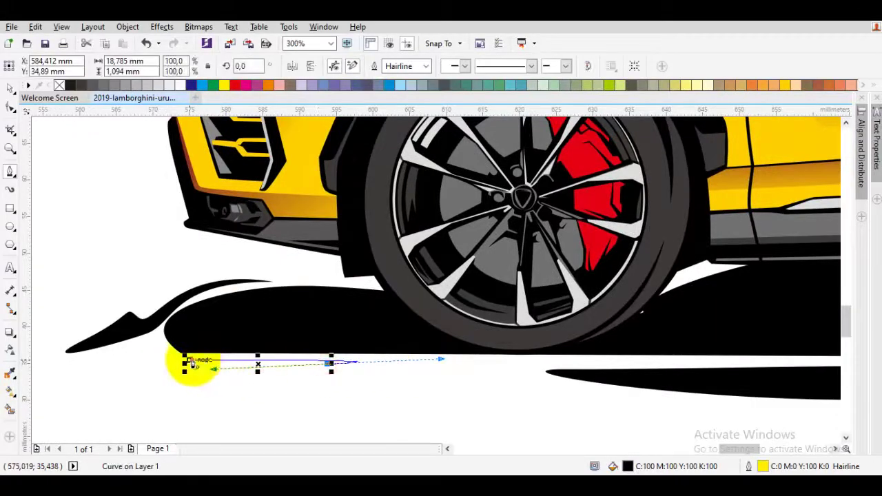
pyautogui.moveTo(193, 363); pyautogui.dragTo(269, 372)
pyautogui.press('space')
pyautogui.keyDown('shift'); pyautogui.click(293, 315); pyautogui.keyUp('shift')
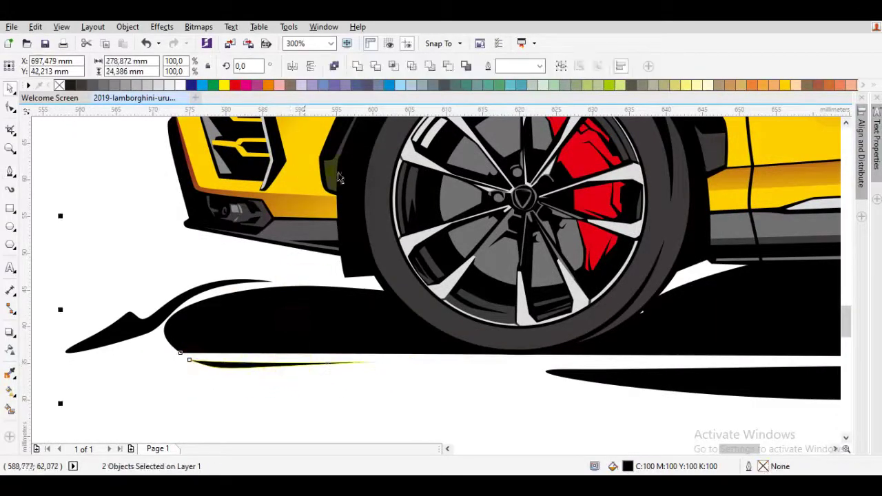
pyautogui.click(359, 67)
pyautogui.scroll(-1, 421, 224)
pyautogui.press('Escape')
# - Draw a closed wavy accent shape about 25 mm long above the shadow, from the rear tyre to below the exhaust
pyautogui.moveTo(799, 293); pyautogui.dragTo(453, 327)
pyautogui.scroll(-1, 454, 329)
pyautogui.scroll(2, 648, 314)
pyautogui.press('space')
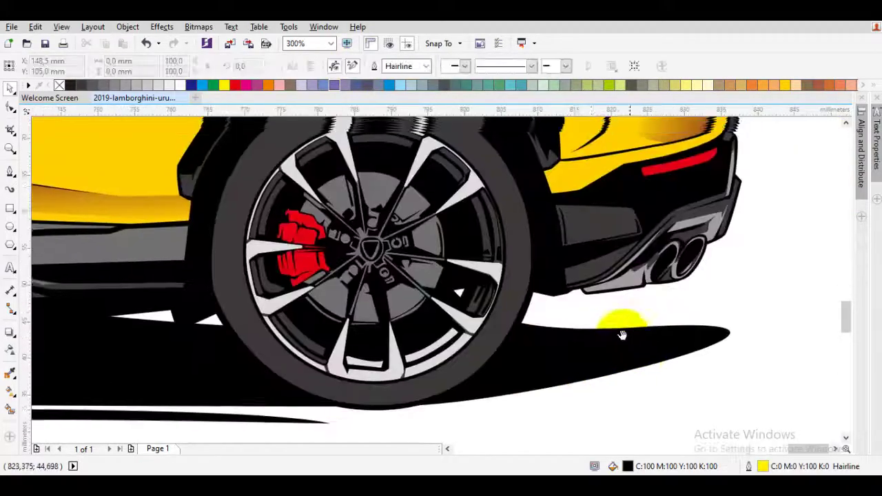
pyautogui.scroll(1, 622, 335)
pyautogui.click(760, 334)
pyautogui.moveTo(536, 346); pyautogui.dragTo(500, 344)
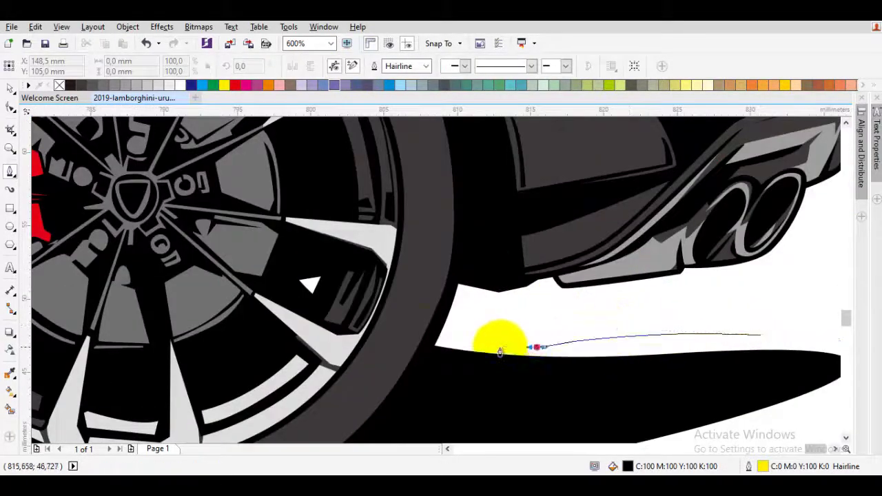
pyautogui.moveTo(394, 315); pyautogui.dragTo(422, 387)
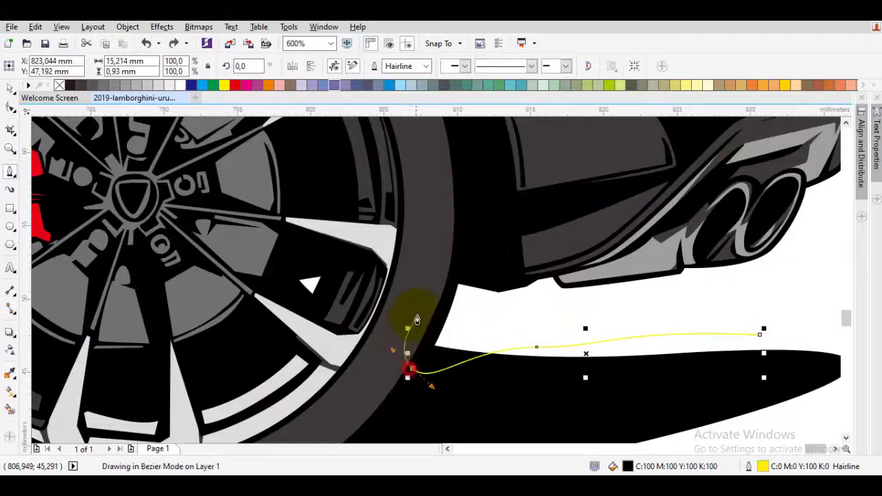
pyautogui.click(417, 320)
pyautogui.moveTo(547, 328); pyautogui.dragTo(535, 346)
pyautogui.click(737, 335)
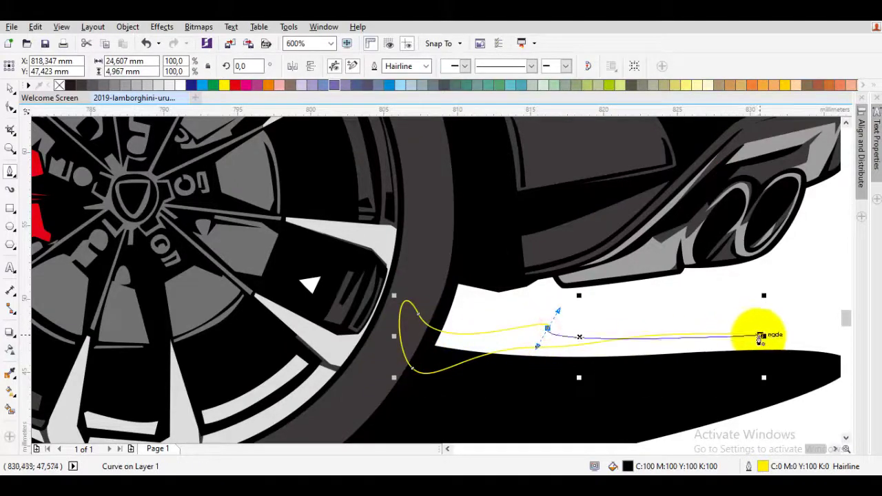
pyautogui.moveTo(760, 336); pyautogui.dragTo(586, 385)
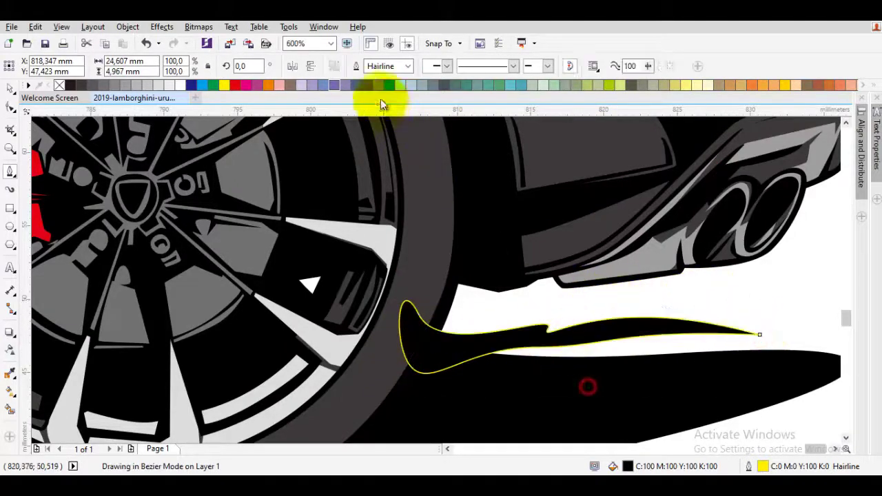
# - Weld the rear accent shape to the ground shadow
pyautogui.click(354, 66)
pyautogui.scroll(-2, 606, 325)
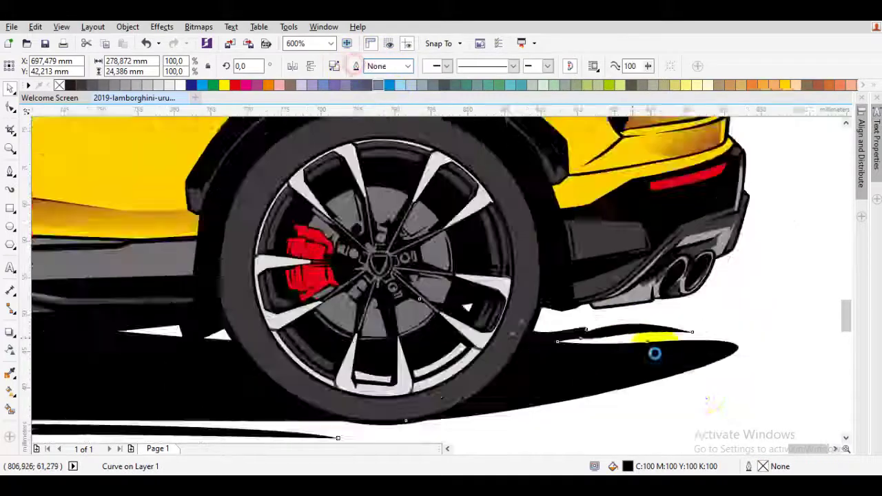
pyautogui.click(698, 387)
pyautogui.scroll(-1, 672, 371)
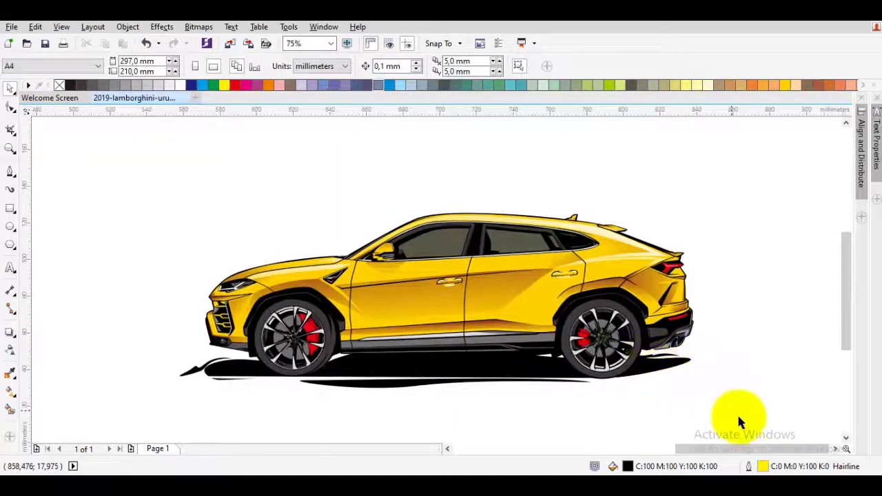
# - Group the vector car and its ground shadow
pyautogui.moveTo(744, 421); pyautogui.dragTo(118, 147)
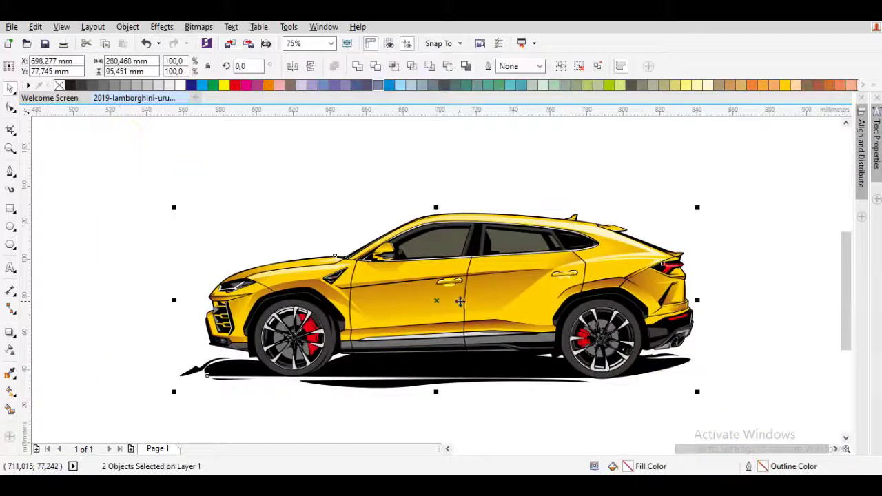
pyautogui.rightClick(460, 302)
pyautogui.click(520, 87)
pyautogui.scroll(-1, 526, 191)
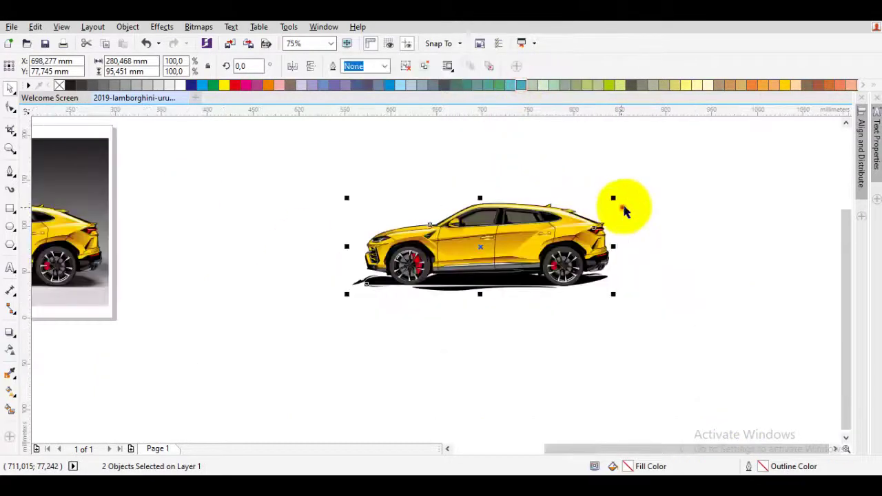
pyautogui.click(623, 207)
pyautogui.scroll(1, 516, 238)
pyautogui.scroll(1, 505, 248)
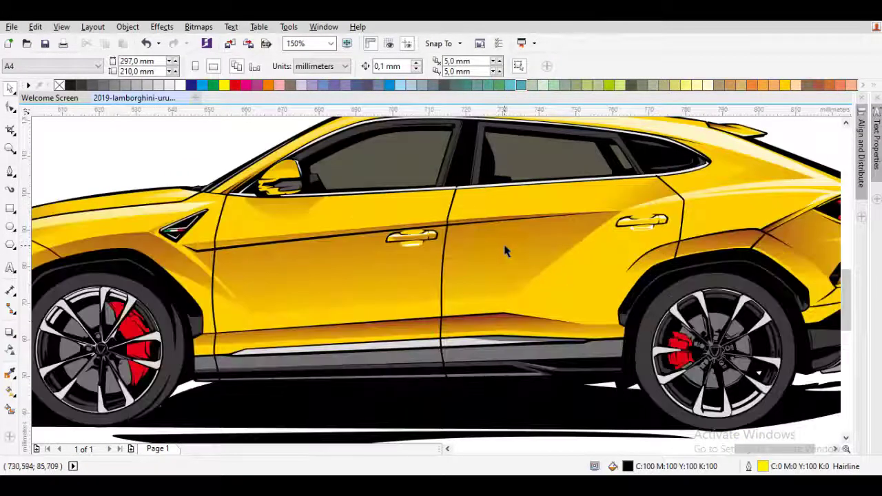
# - Ungroup the vector car and its shadow
pyautogui.scroll(-2, 544, 262)
pyautogui.moveTo(551, 260); pyautogui.dragTo(578, 260)
pyautogui.click(629, 257)
pyautogui.rightClick(631, 252)
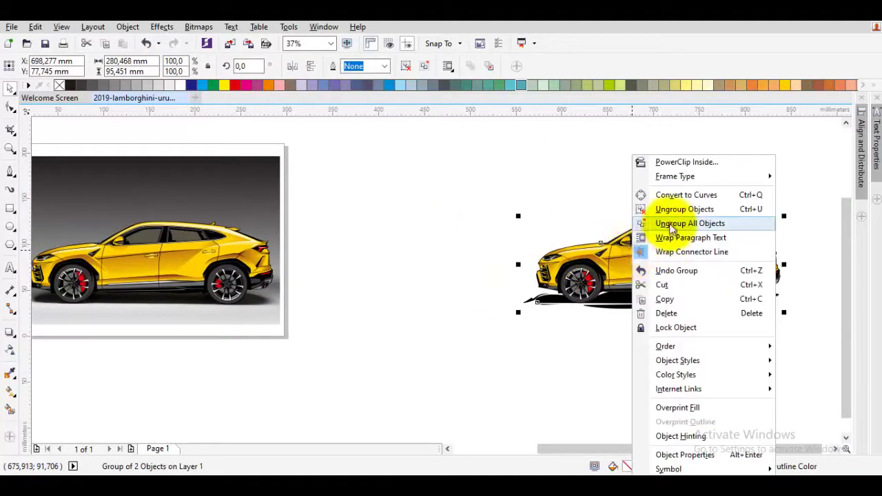
pyautogui.click(671, 224)
# - Try to duplicate the reference photo of the car on the page
pyautogui.hscroll(-3, 547, 257)
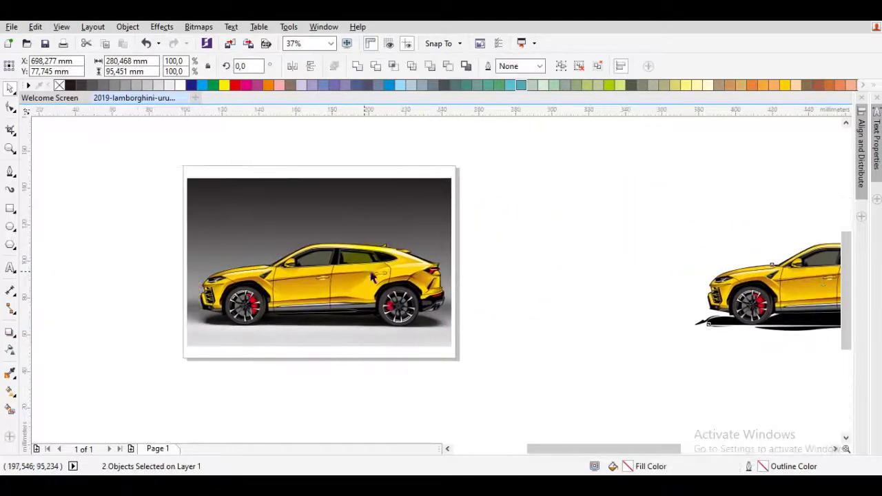
pyautogui.scroll(2, 397, 277)
pyautogui.scroll(2, 397, 278)
pyautogui.scroll(-2, 444, 277)
pyautogui.click(588, 199)
pyautogui.hotkey('ctrl', 'd')
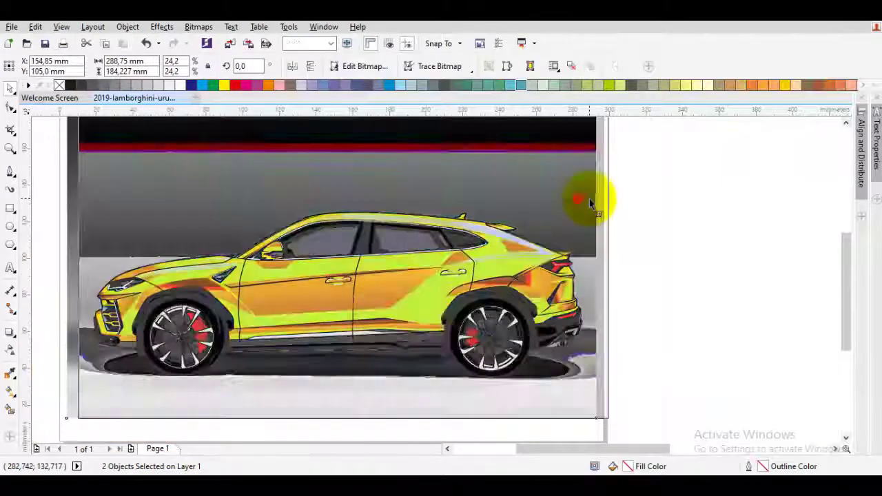
pyautogui.scroll(4, 457, 268)
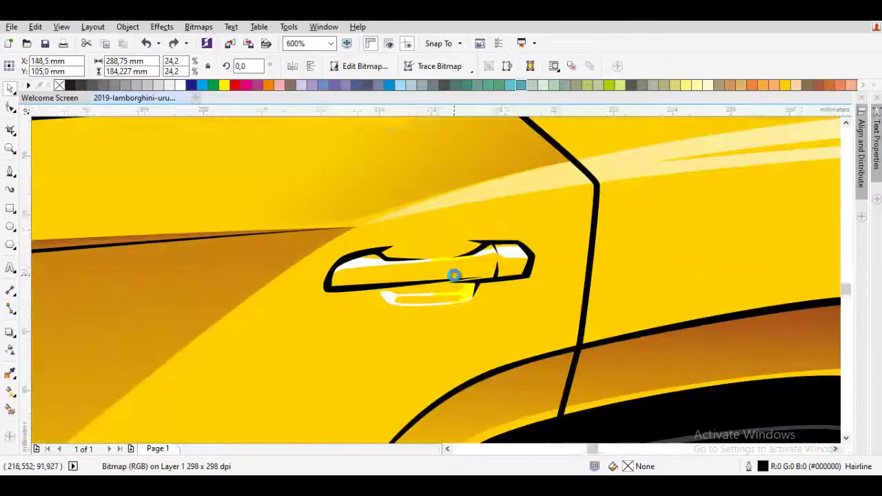
# - Draw a closed shape about 62 mm wide and 16 mm high from the rear door handle across the rear fender toward the taillight
pyautogui.press('F5')
pyautogui.hscroll(-2, 379, 268)
pyautogui.scroll(1, 292, 314)
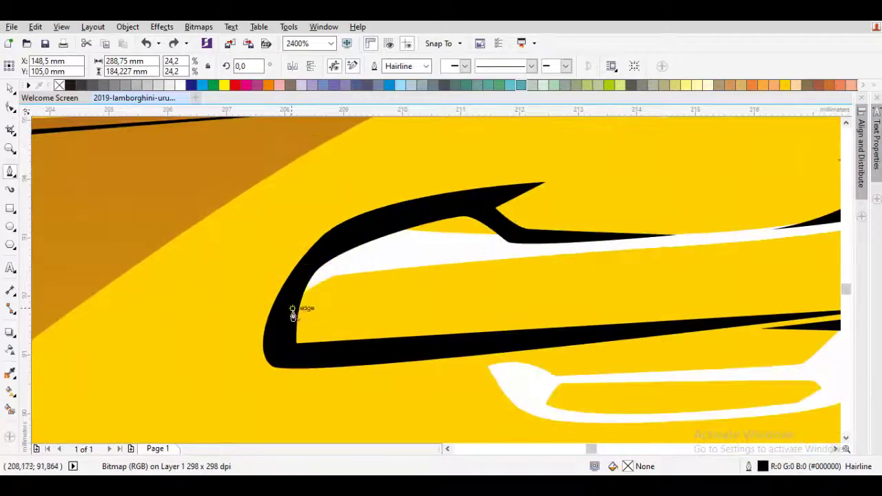
pyautogui.moveTo(289, 312); pyautogui.dragTo(365, 271)
pyautogui.moveTo(691, 266); pyautogui.dragTo(443, 305)
pyautogui.scroll(-1, 531, 277)
pyautogui.moveTo(658, 265); pyautogui.dragTo(484, 305)
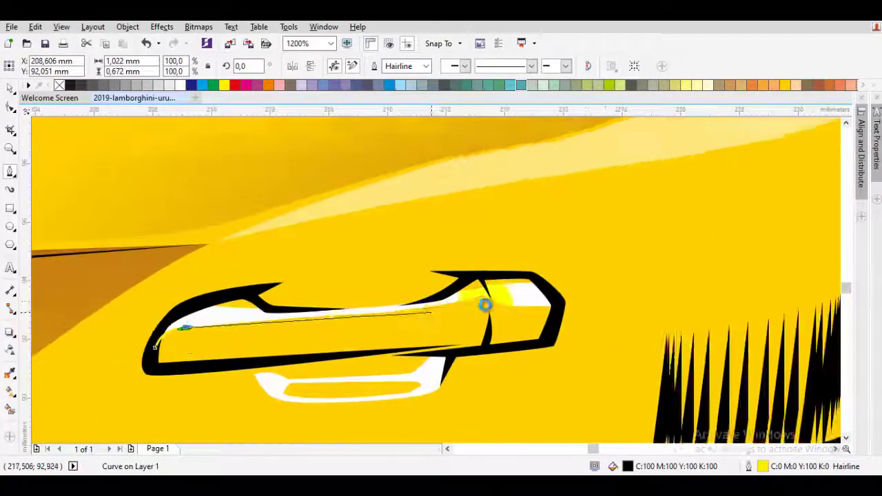
pyautogui.click(563, 306)
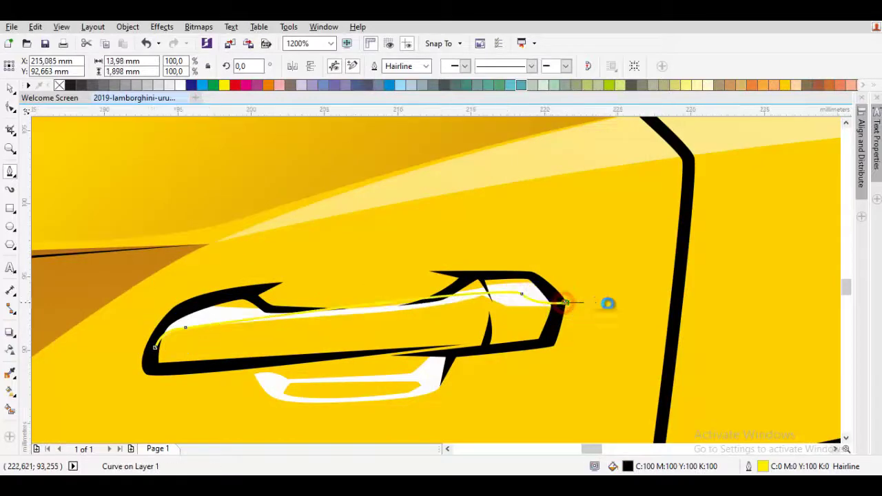
pyautogui.scroll(-2, 606, 303)
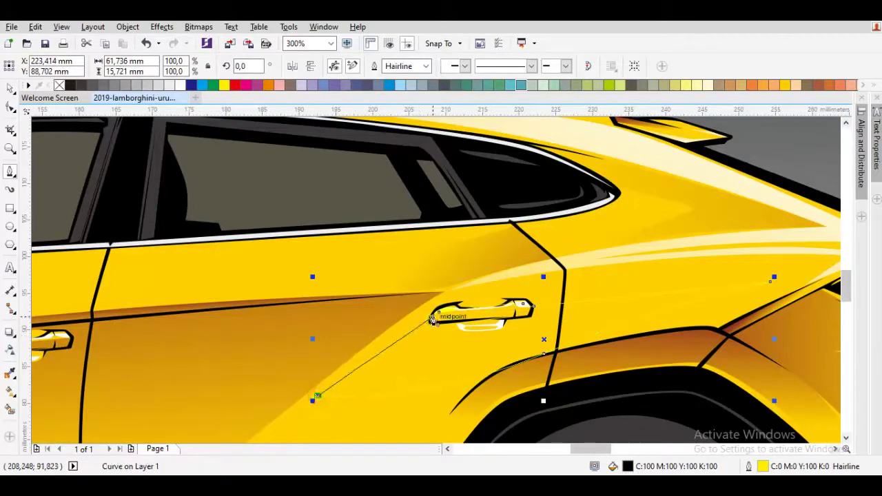
pyautogui.click(395, 316)
pyautogui.scroll(-4, 396, 316)
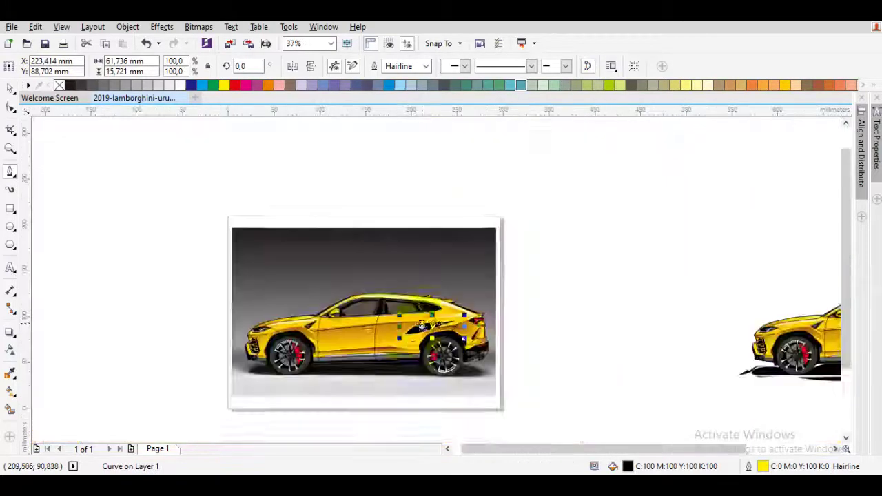
pyautogui.moveTo(492, 355); pyautogui.dragTo(416, 329)
pyautogui.scroll(3, 416, 329)
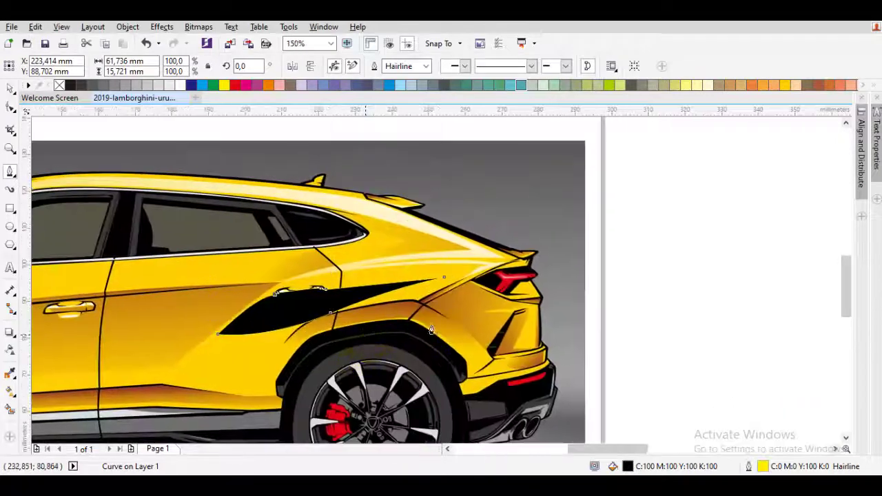
# - Place a copy of the rear fender's brown shading shape beside the page and remove its transparency
pyautogui.click(470, 310)
pyautogui.moveTo(466, 310); pyautogui.dragTo(635, 272)
pyautogui.press('t')
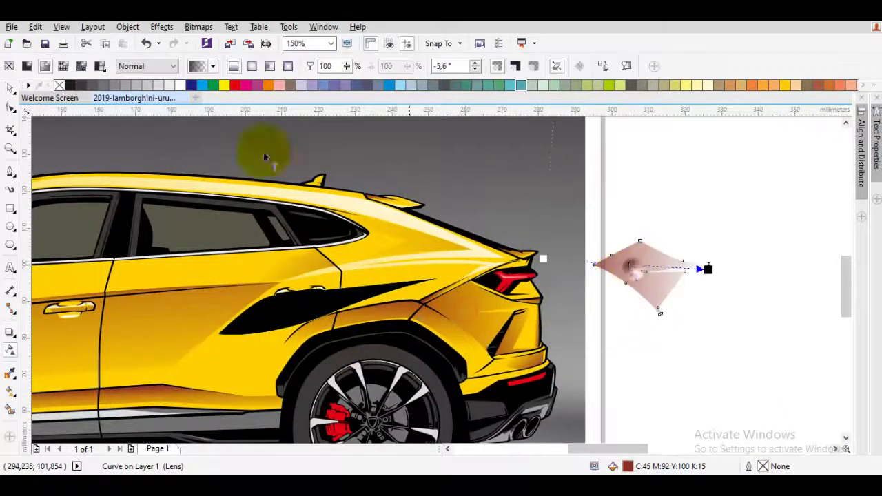
pyautogui.click(9, 66)
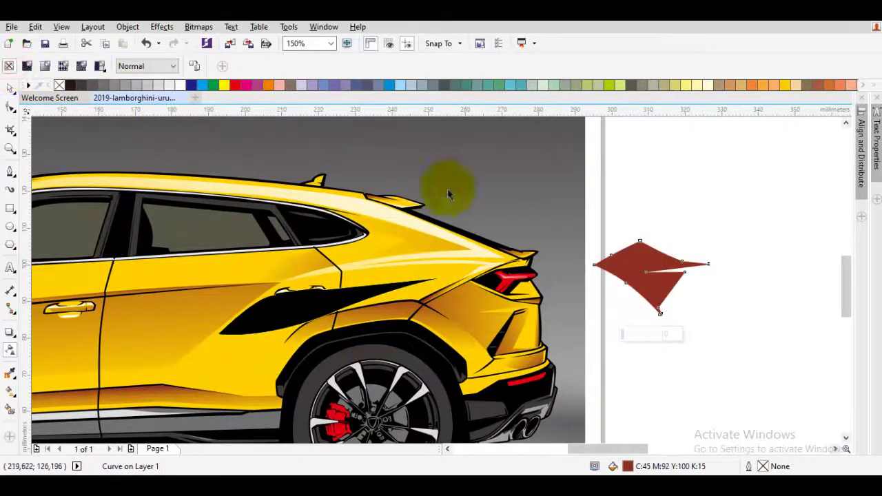
# - Fill the black shape across the rear door and fender with the copied shading's red-brown, C:45 M:92 Y:100 K:15
pyautogui.press('Escape')
pyautogui.press('i')
pyautogui.click(266, 316)
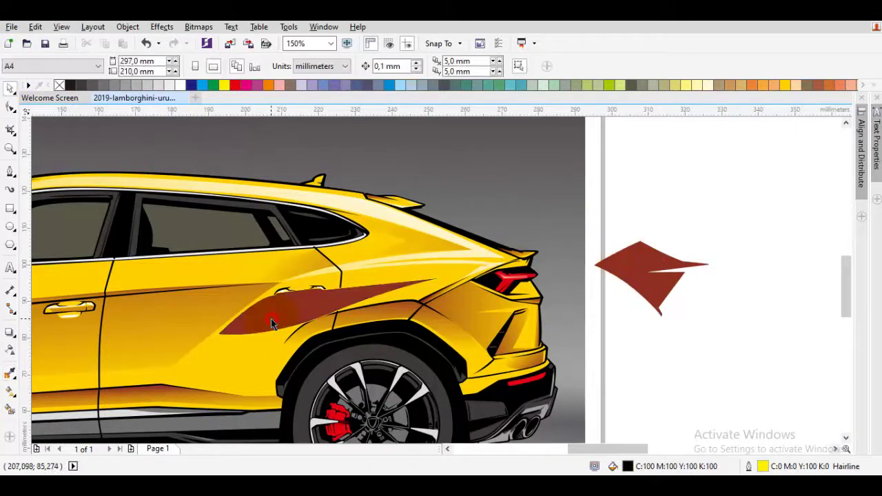
# - Order the red-brown shape directly in front of the yellow body so the door handle and panel lines stay above it
pyautogui.rightClick(271, 318)
pyautogui.moveTo(305, 332)
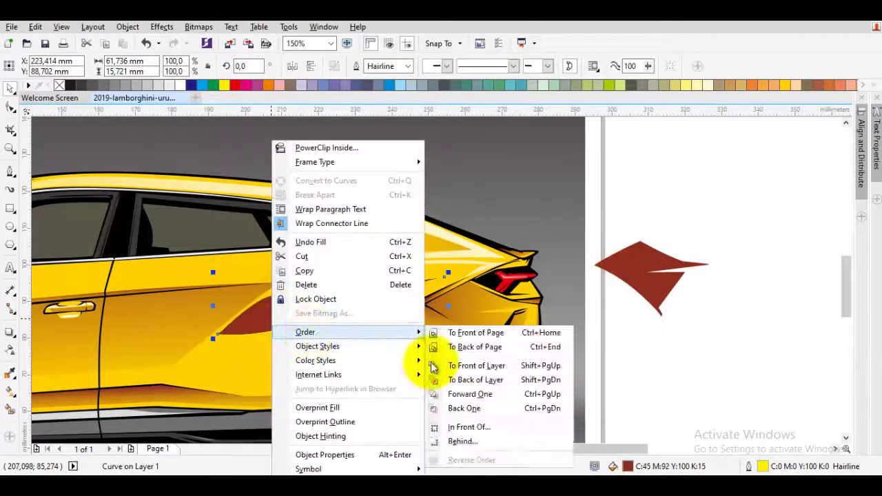
pyautogui.click(468, 427)
pyautogui.click(284, 336)
# - Apply a linear transparency to the red-brown shape, running from the rear window down to the wheel-arch line
pyautogui.scroll(2, 285, 336)
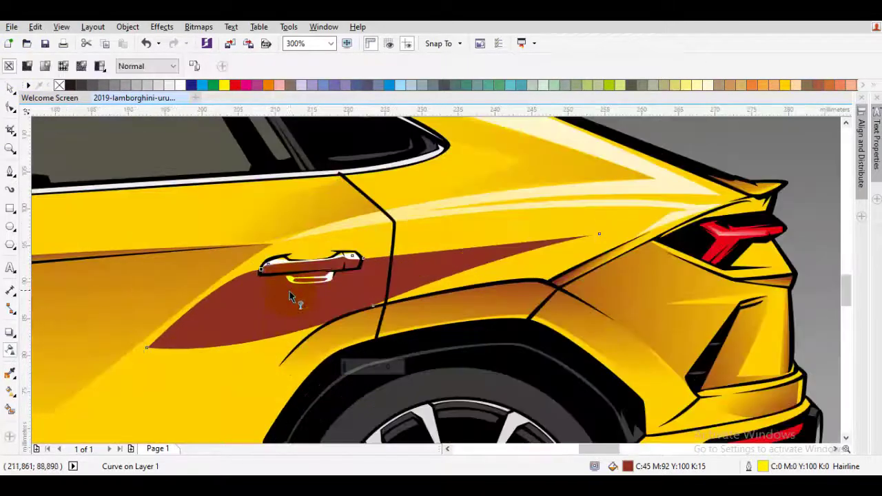
pyautogui.moveTo(289, 352); pyautogui.dragTo(290, 350)
pyautogui.moveTo(246, 174); pyautogui.dragTo(243, 171)
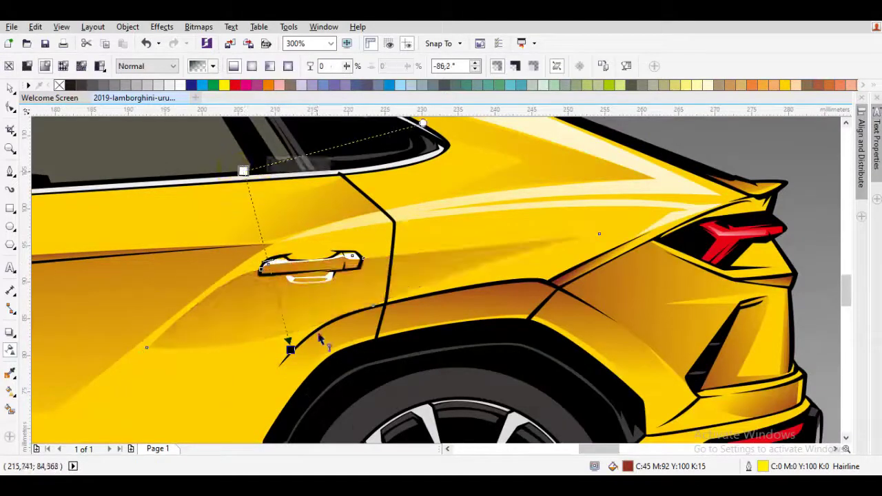
pyautogui.press('space')
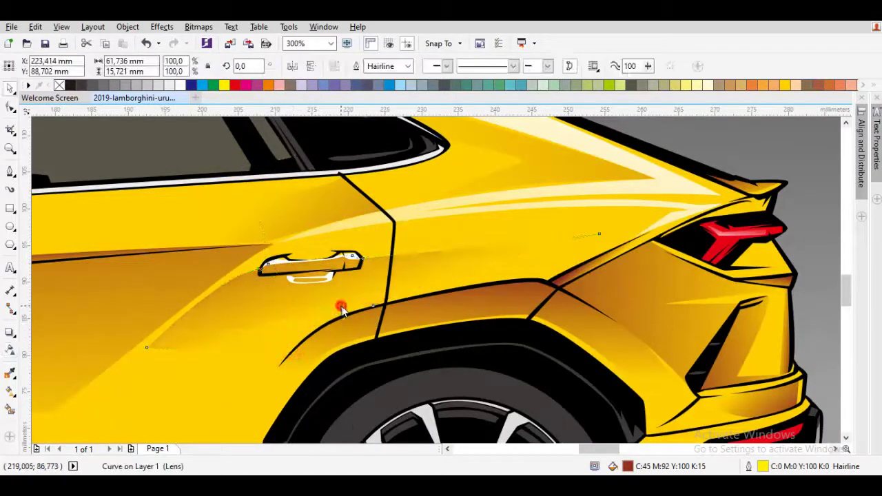
# - Reshape the shading by moving its lower-edge node forward along the wheel-arch line and extending its rear tip toward the taillight
pyautogui.doubleClick(341, 306)
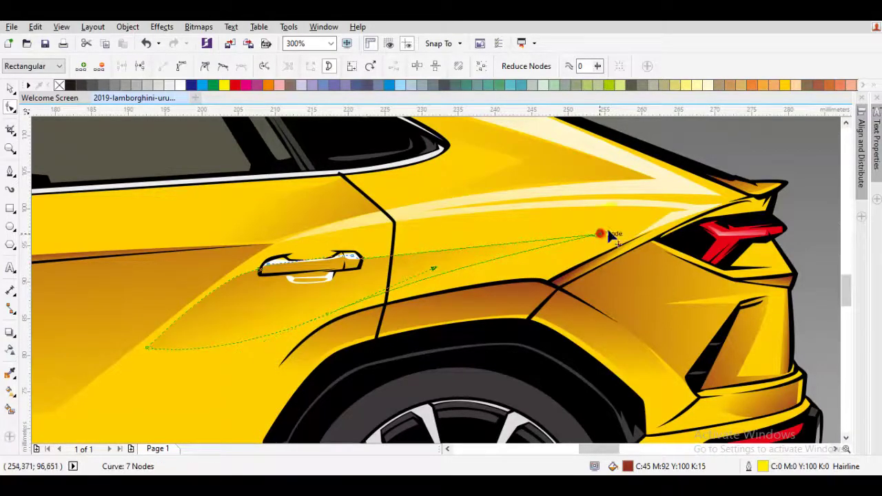
pyautogui.press('space')
pyautogui.press('Escape')
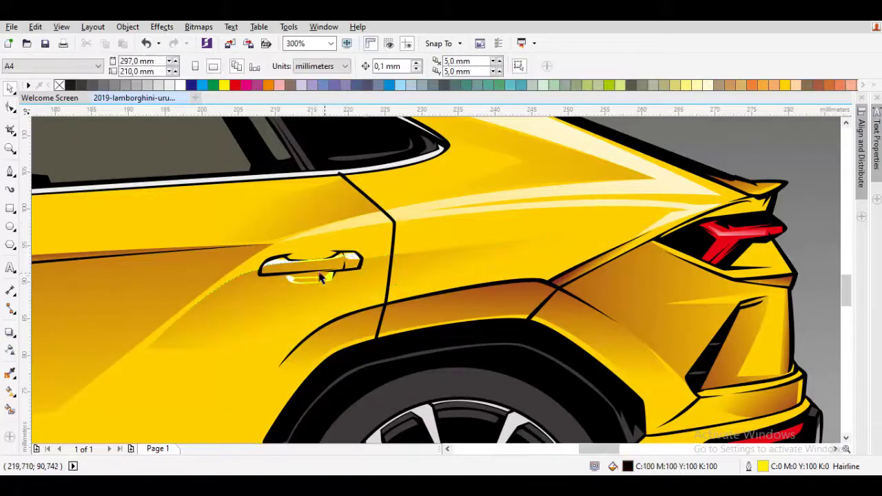
# - Readjust the rear door shading's linear transparency, with its starting point set in the rear window above the handle
pyautogui.scroll(2, 303, 269)
pyautogui.click(267, 335)
pyautogui.press('space')
pyautogui.scroll(-1, 281, 317)
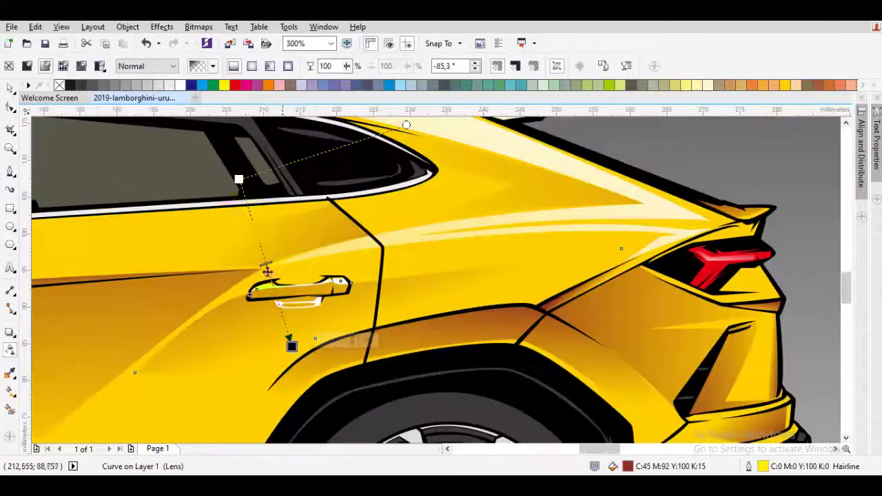
pyautogui.click(238, 211)
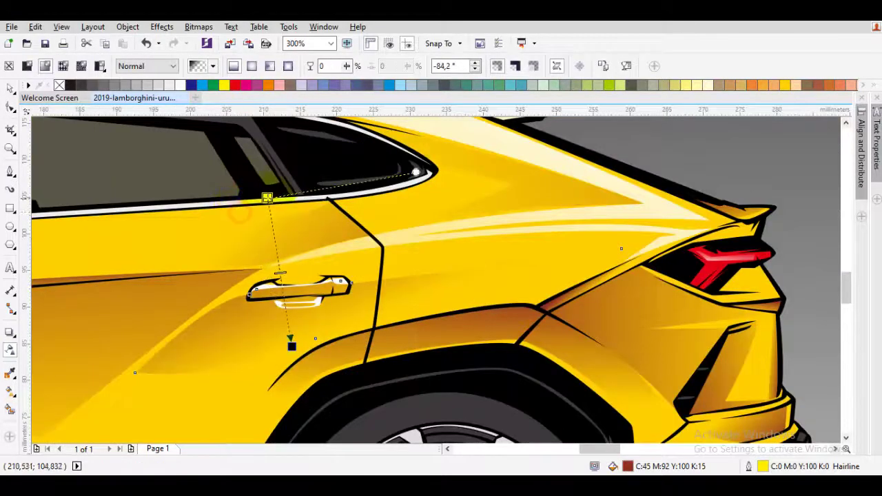
pyautogui.moveTo(267, 198); pyautogui.dragTo(249, 173)
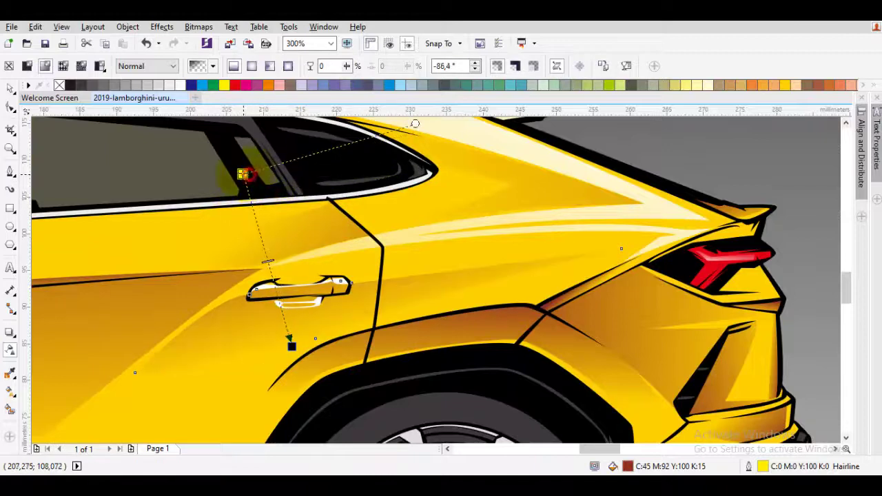
pyautogui.press('space')
pyautogui.press('Escape')
# - Move the shading's front tip about 14.6 mm down and forward along the rear door crease
pyautogui.moveTo(197, 337); pyautogui.dragTo(344, 245)
pyautogui.doubleClick(343, 244)
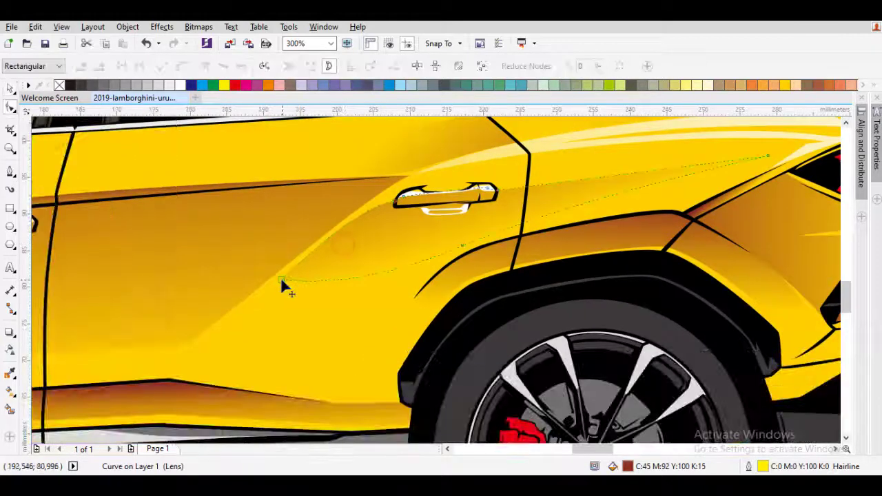
pyautogui.moveTo(205, 350); pyautogui.dragTo(197, 345)
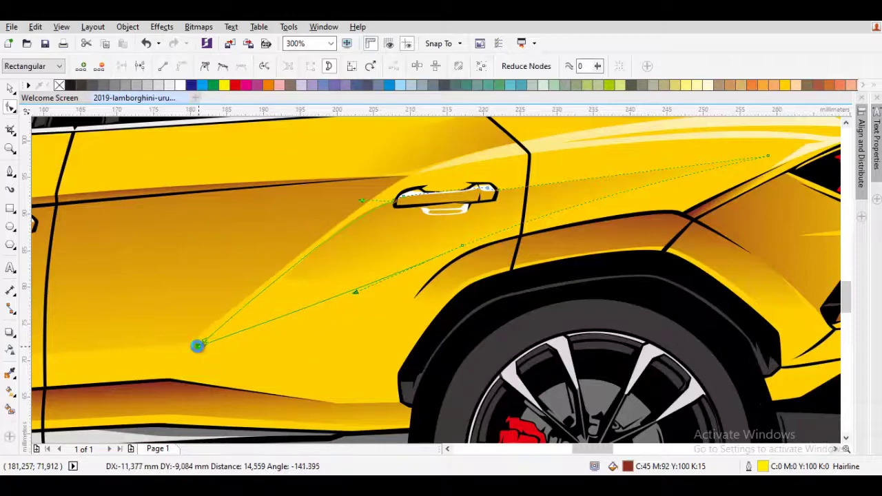
pyautogui.press('space')
# - Compare the shading with the reference photo and move its front tip farther down toward the peak of the sill line
pyautogui.scroll(-2, 200, 345)
pyautogui.scroll(-5, 358, 327)
pyautogui.click(389, 251)
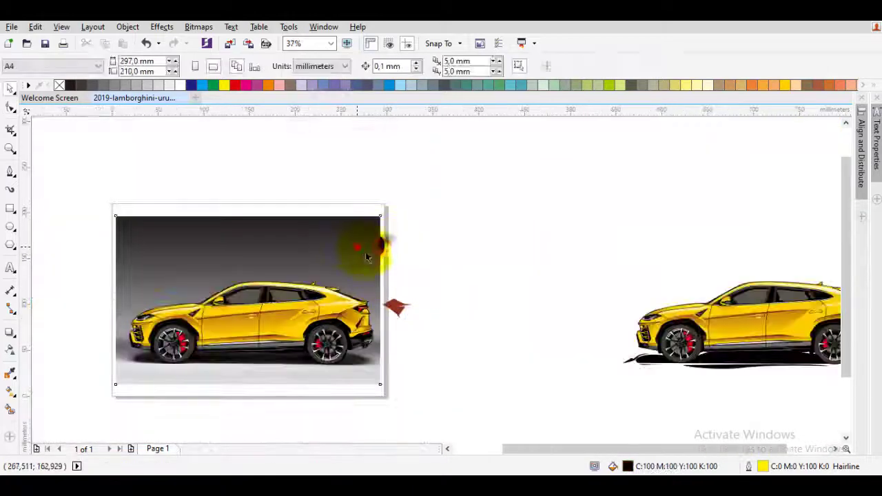
pyautogui.click(366, 256)
pyautogui.scroll(2, 261, 317)
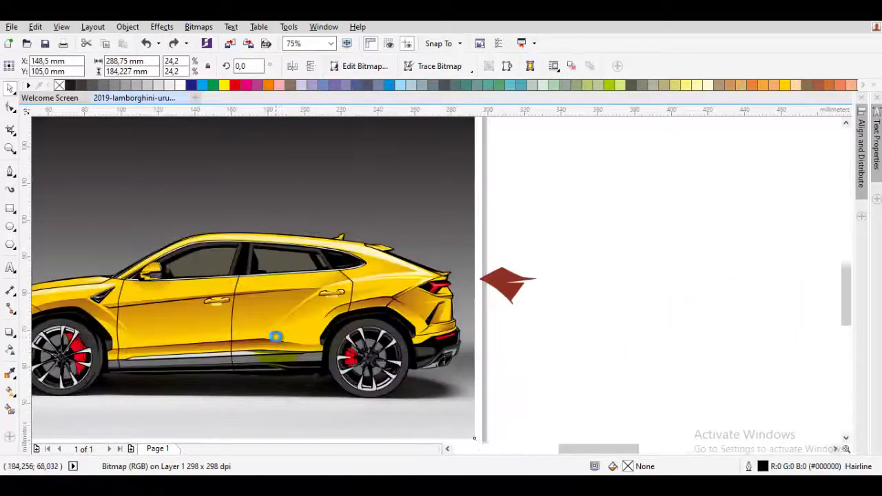
pyautogui.scroll(2, 287, 309)
pyautogui.press('F10')
pyautogui.click(272, 325)
pyautogui.scroll(2, 262, 332)
pyautogui.moveTo(263, 326); pyautogui.dragTo(241, 359)
pyautogui.press('space')
pyautogui.press('Escape')
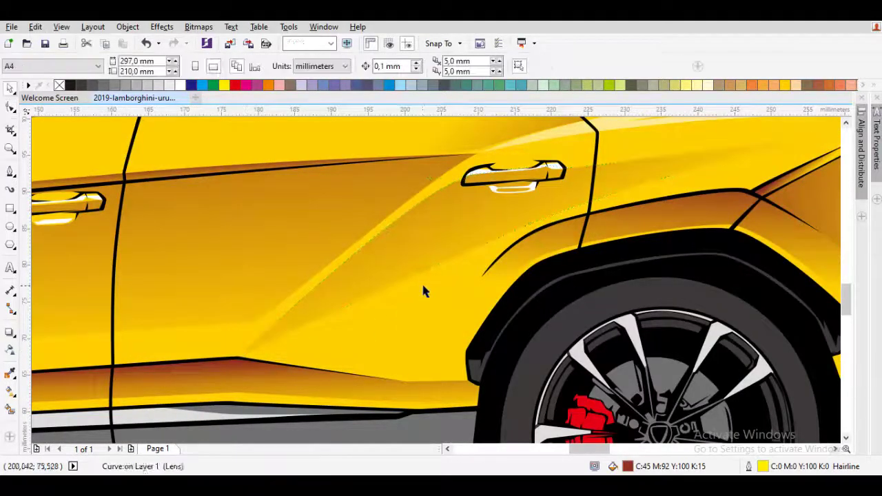
# - Draw a closed shape about 36 mm wide and 21 mm high between handle, sill and wheel arch, and select it with the door shading
pyautogui.scroll(-1, 421, 287)
pyautogui.click(352, 413)
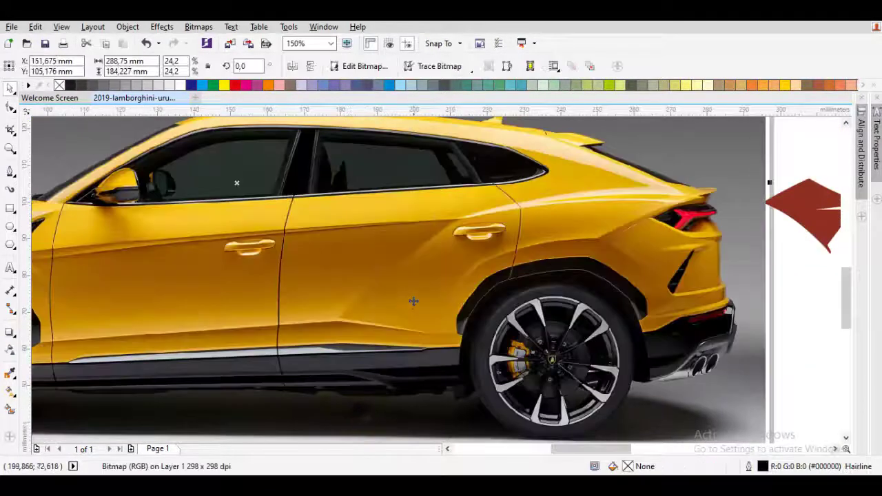
pyautogui.press('F5')
pyautogui.press('space')
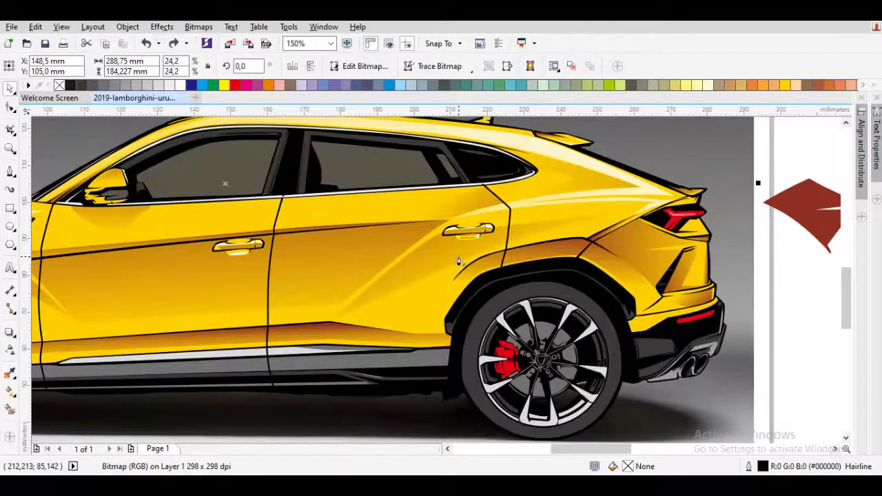
pyautogui.press('space')
pyautogui.moveTo(466, 248); pyautogui.dragTo(451, 276)
pyautogui.moveTo(423, 331); pyautogui.dragTo(422, 331)
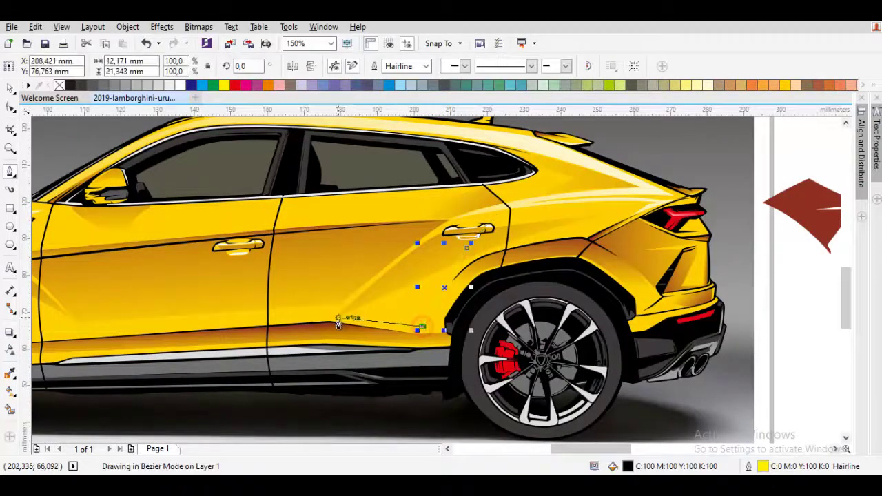
pyautogui.click(335, 319)
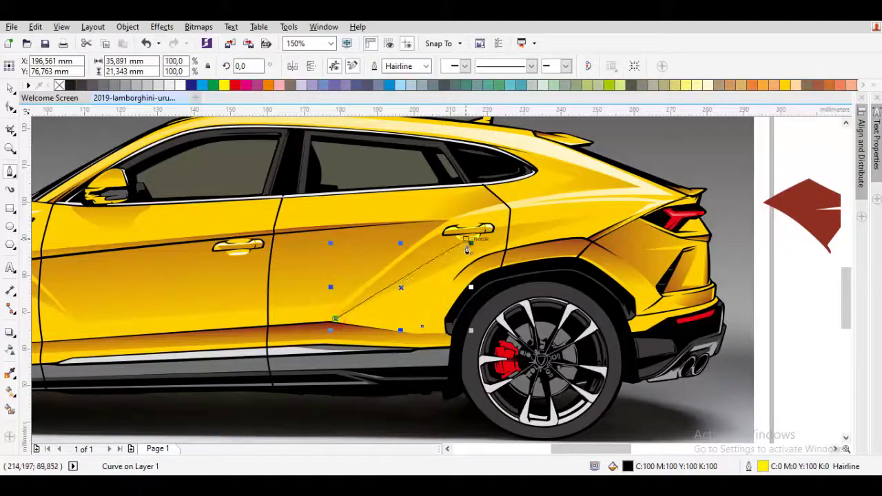
pyautogui.moveTo(467, 248); pyautogui.dragTo(477, 243)
pyautogui.press('space')
pyautogui.keyDown('shift'); pyautogui.click(496, 239); pyautogui.keyUp('shift')
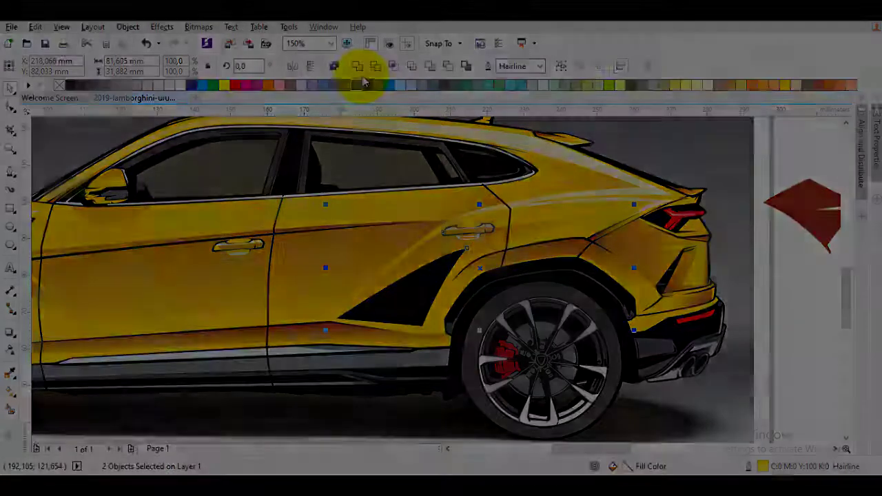